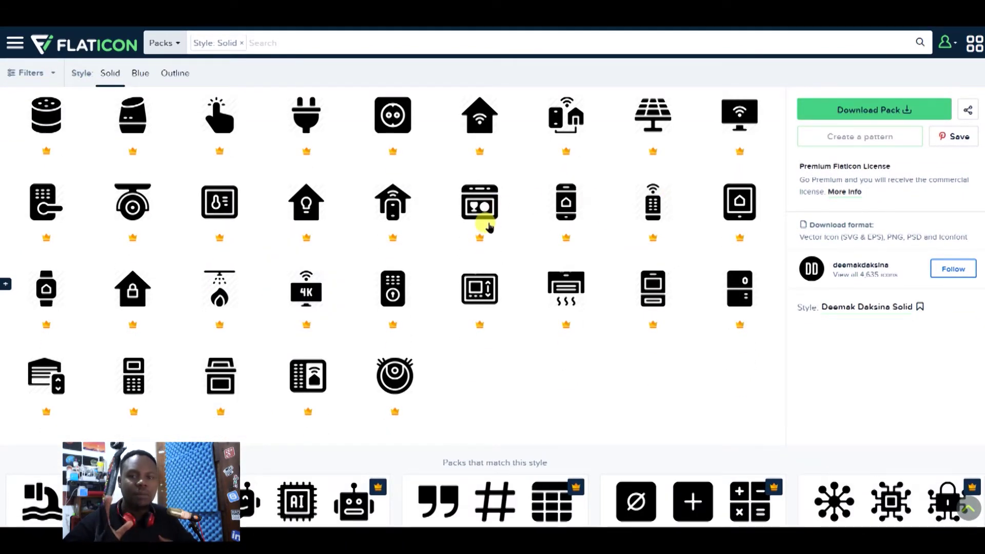
Step: Examine the subscription plans offered for downloading the solid-style smart home icon pack
{"action": "mouse_move", "coordinate": [336, 291]}
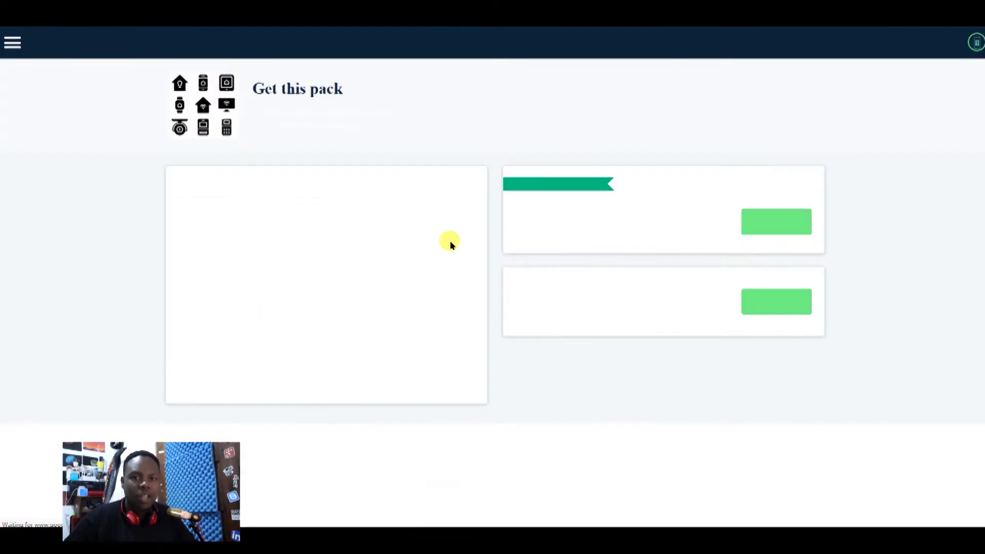
{"action": "scroll", "coordinate": [450, 244], "scroll_direction": "down", "scroll_amount": 2}
{"action": "scroll", "coordinate": [450, 245], "scroll_direction": "up", "scroll_amount": 2}
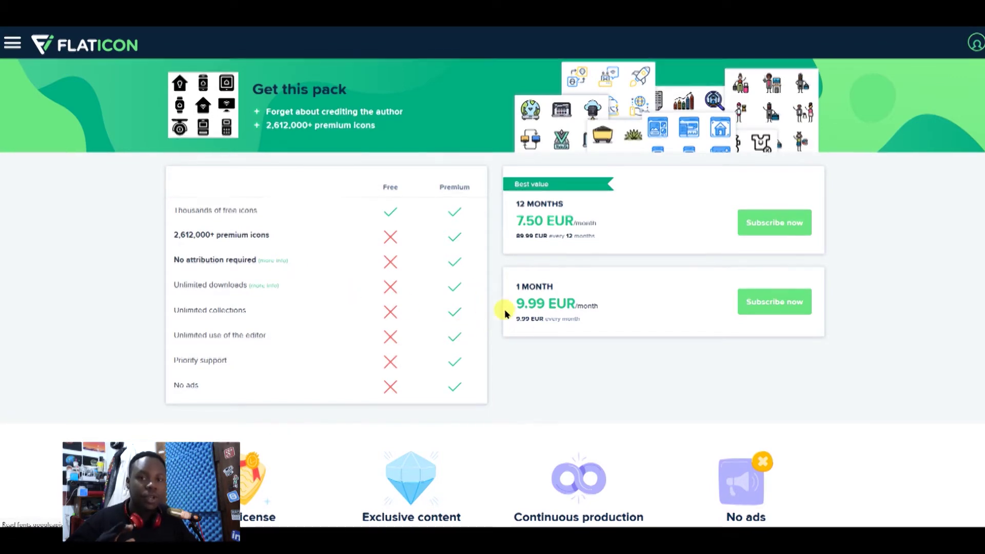
{"action": "key", "text": "alt+Left"}
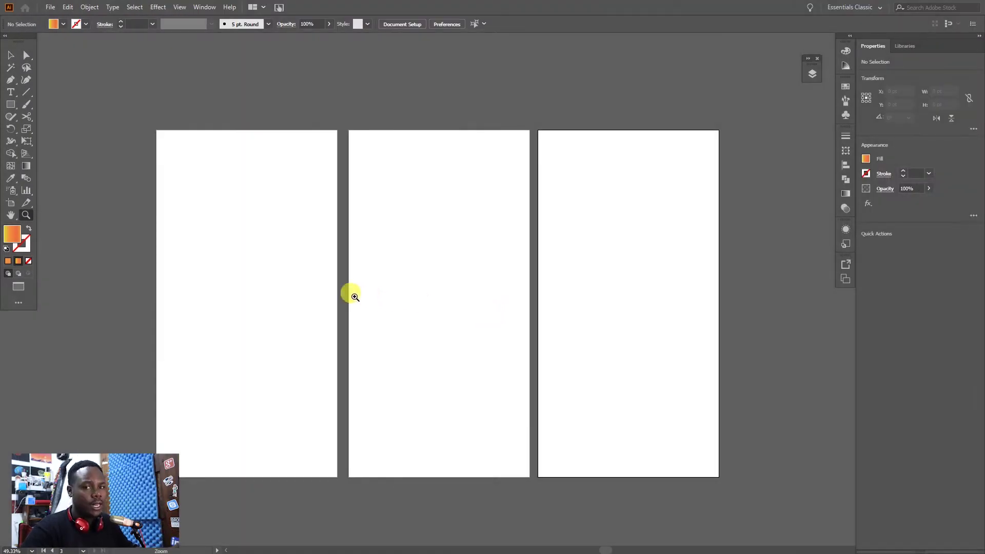
{"action": "left_click_drag", "start_coordinate": [289, 295], "coordinate": [492, 287]}
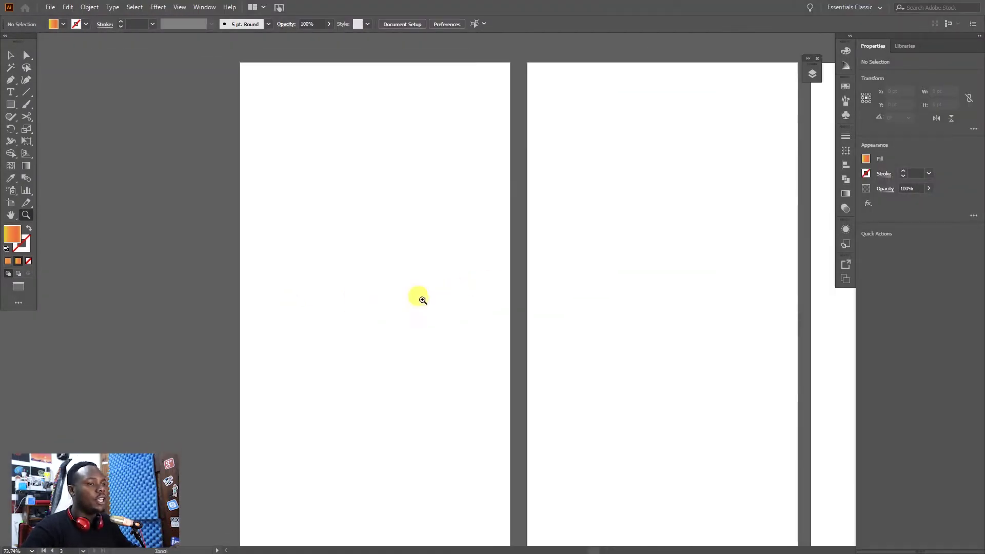
{"action": "left_click_drag", "start_coordinate": [517, 324], "coordinate": [325, 321]}
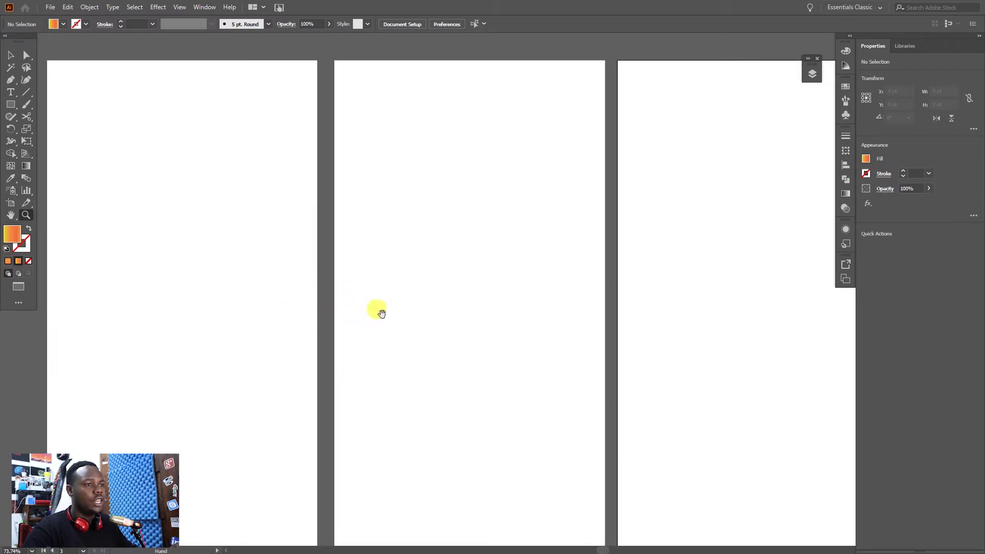
{"action": "left_click_drag", "start_coordinate": [437, 313], "coordinate": [459, 306]}
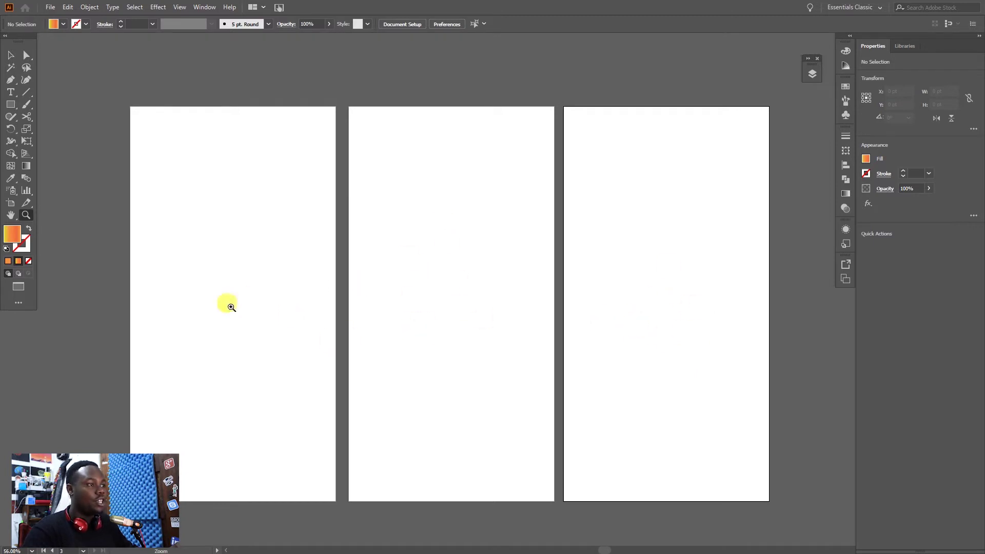
{"action": "left_click", "coordinate": [228, 306]}
{"action": "left_click_drag", "start_coordinate": [478, 279], "coordinate": [160, 300]}
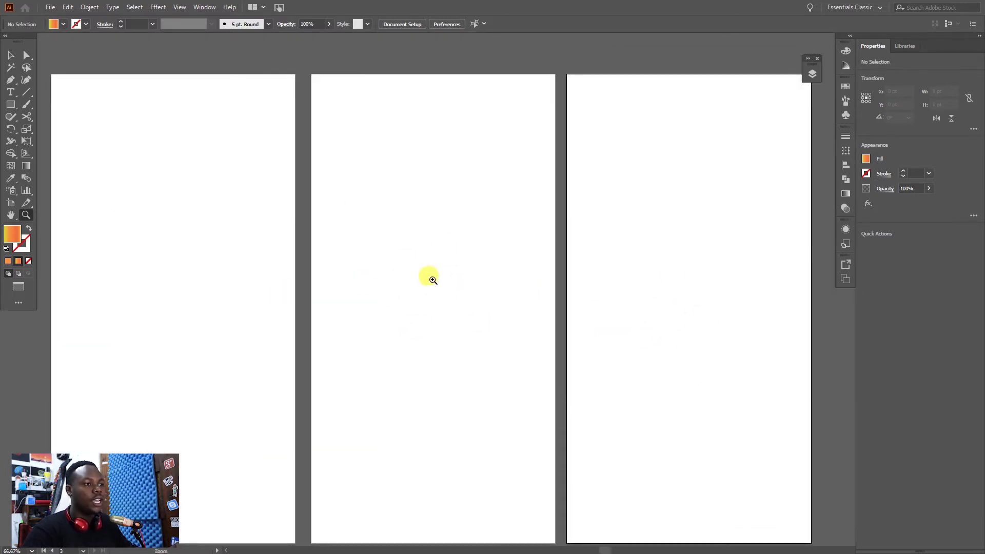
{"action": "left_click", "coordinate": [441, 277], "text": "alt"}
{"action": "left_click_drag", "start_coordinate": [444, 284], "coordinate": [449, 277]}
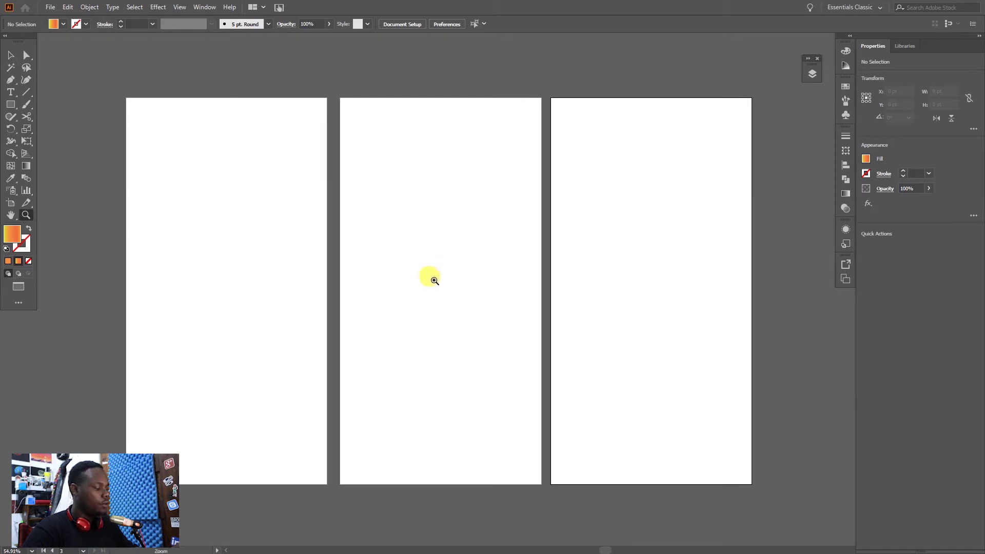
Step: Draw a tall rectangle about 166 pt wide and 303 pt high in the centre of the middle artboard
{"action": "left_click", "coordinate": [11, 104]}
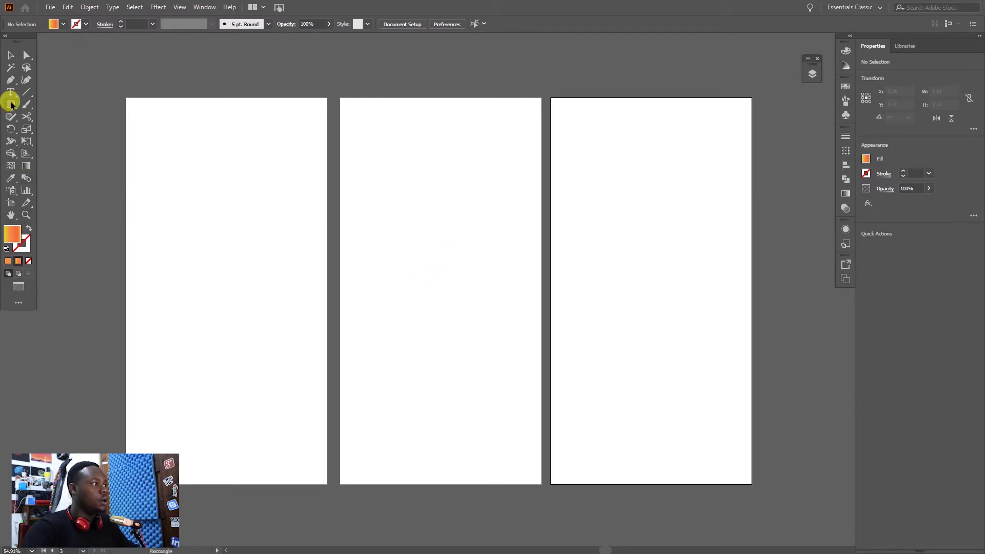
{"action": "left_click_drag", "start_coordinate": [386, 193], "coordinate": [494, 389]}
{"action": "key", "text": "v"}
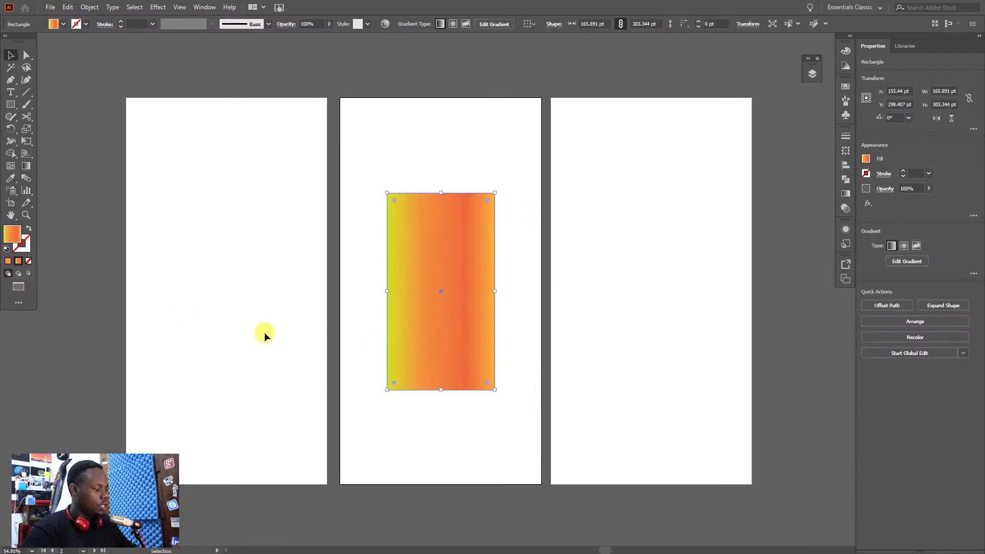
Step: Replace the rectangle's gradient fill with solid black using the Color Picker
{"action": "left_click", "coordinate": [29, 260]}
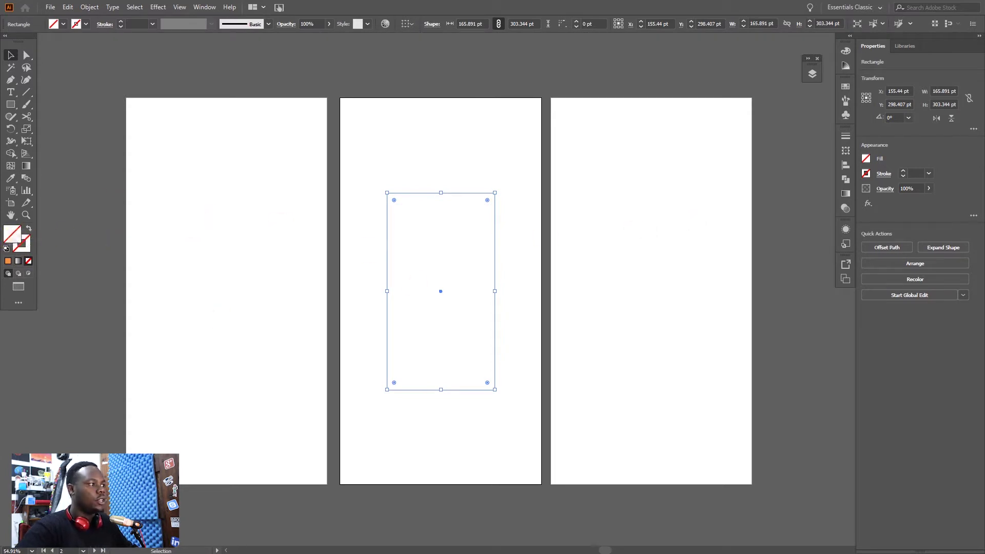
{"action": "left_click", "coordinate": [8, 261]}
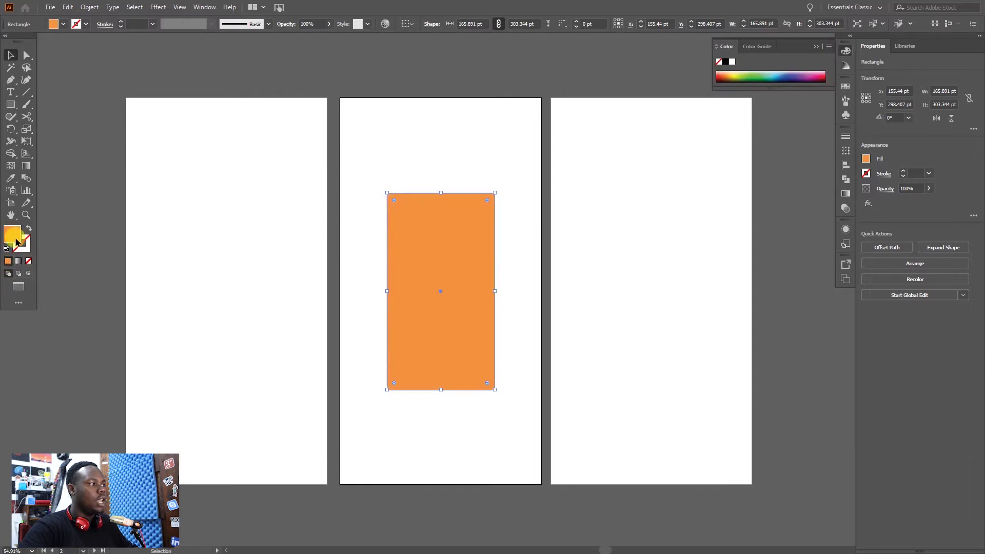
{"action": "double_click", "coordinate": [15, 239]}
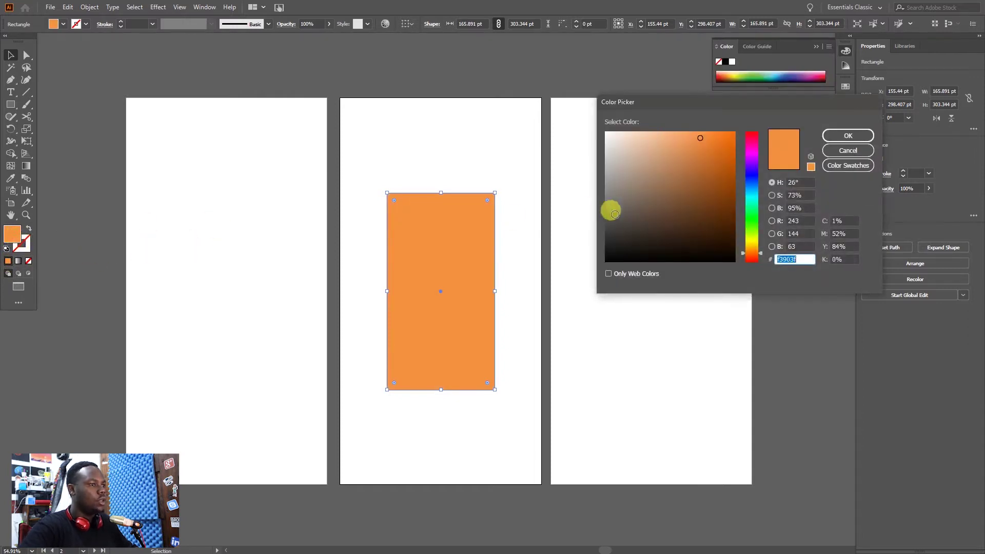
{"action": "left_click_drag", "start_coordinate": [614, 214], "coordinate": [605, 273]}
{"action": "left_click", "coordinate": [828, 136]}
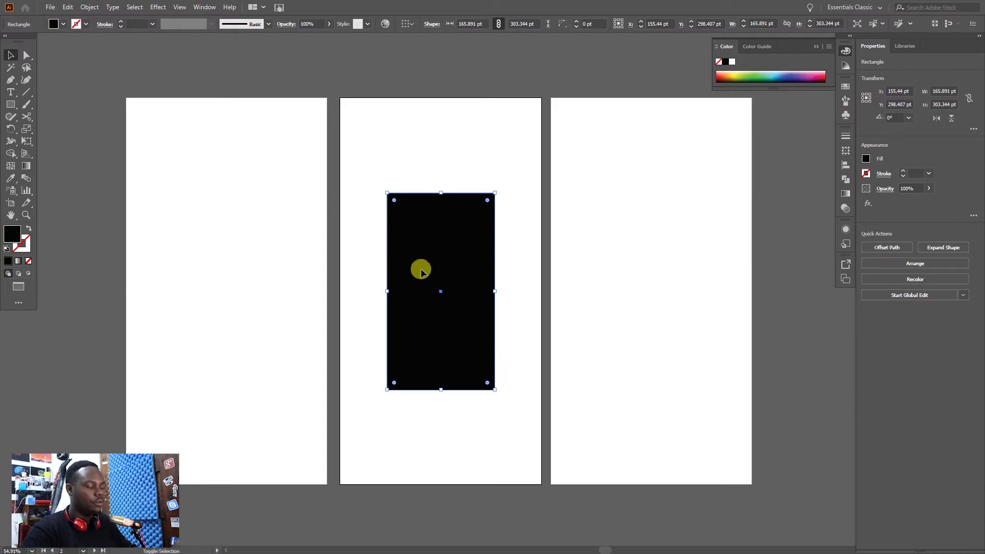
Step: Swap the rectangle's black fill to a 7 pt stroke and round all four corners to a radius of about 29 pt
{"action": "key", "text": "shift+x"}
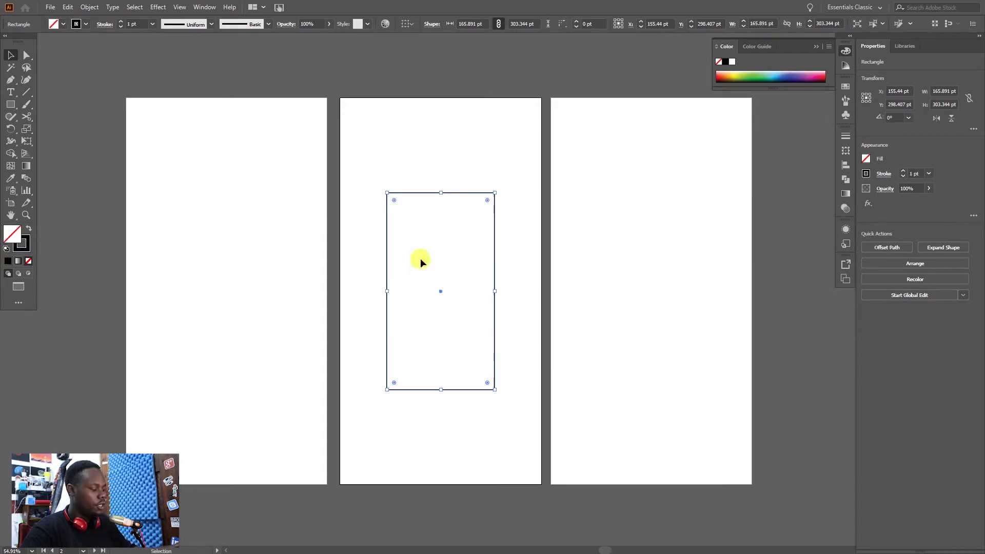
{"action": "left_click", "coordinate": [903, 172]}
{"action": "left_click", "coordinate": [903, 171]}
{"action": "left_click", "coordinate": [903, 172]}
{"action": "left_click", "coordinate": [903, 172]}
{"action": "left_click", "coordinate": [903, 172]}
{"action": "left_click", "coordinate": [902, 172]}
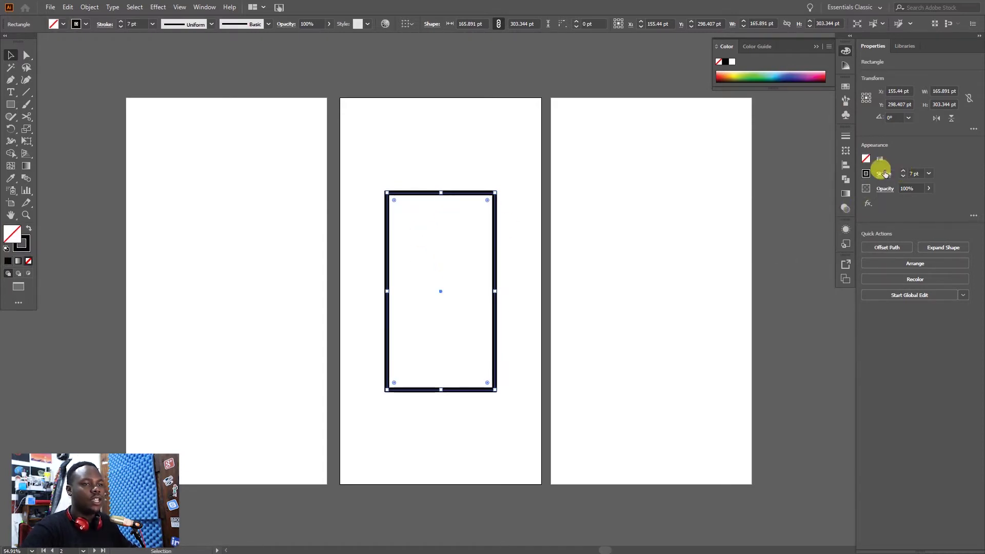
{"action": "left_click_drag", "start_coordinate": [487, 200], "coordinate": [480, 216]}
{"action": "left_click", "coordinate": [468, 297]}
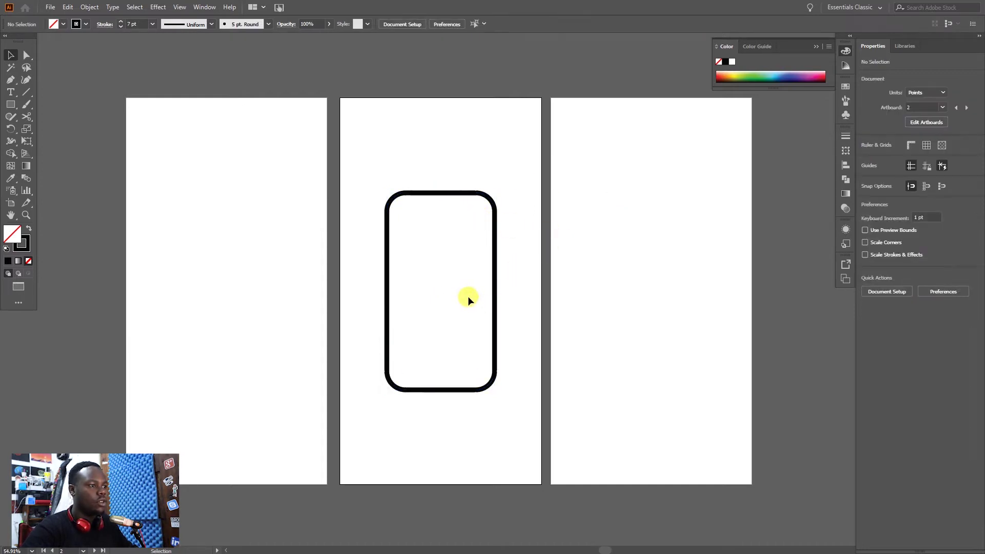
Step: Enlarge the rounded phone outline to about 192 pt wide and 393 pt high, keeping its corner radius
{"action": "left_click", "coordinate": [431, 393]}
{"action": "left_click_drag", "start_coordinate": [440, 390], "coordinate": [441, 399]}
{"action": "left_click_drag", "start_coordinate": [497, 298], "coordinate": [502, 296]}
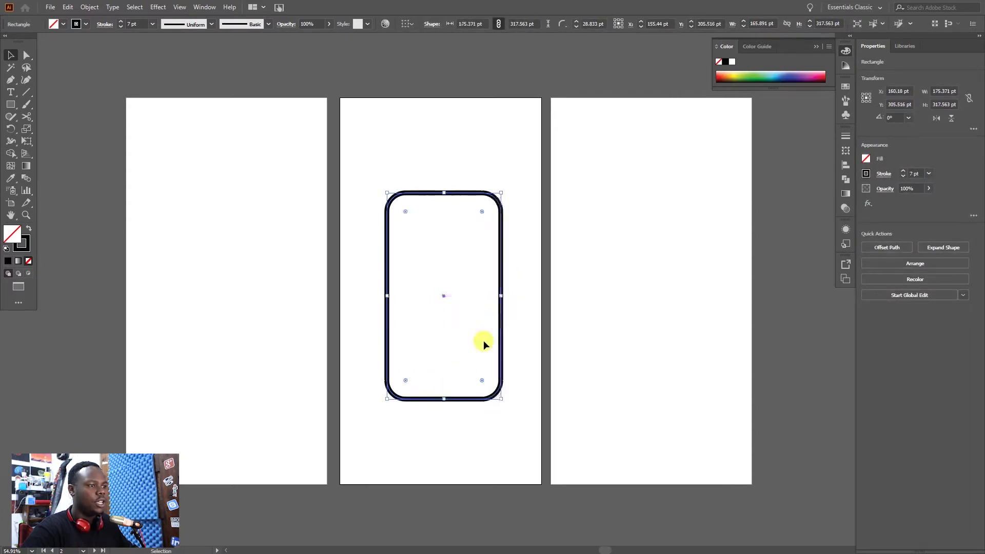
{"action": "left_click_drag", "start_coordinate": [445, 399], "coordinate": [444, 439]}
{"action": "left_click", "coordinate": [511, 299]}
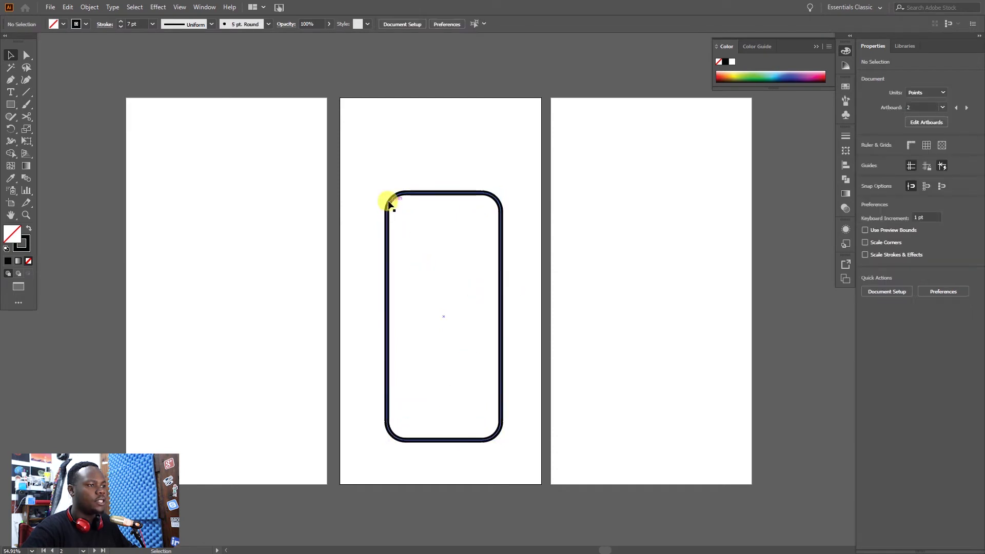
{"action": "left_click", "coordinate": [389, 205]}
{"action": "left_click_drag", "start_coordinate": [384, 191], "coordinate": [376, 184]}
{"action": "left_click", "coordinate": [504, 209]}
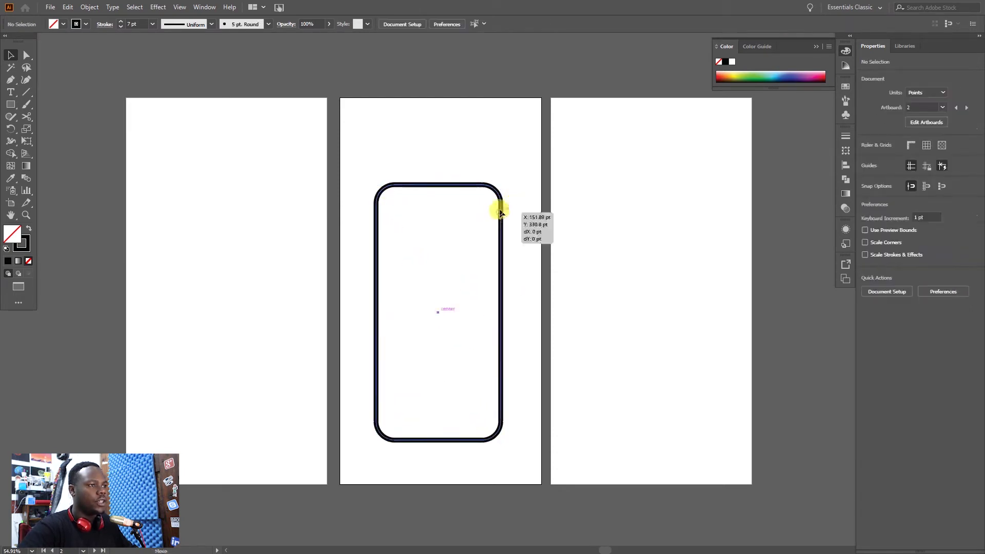
Step: Draw a camera dot about 10 pt in diameter inside the phone outline's upper edge, filled black without a stroke
{"action": "key", "text": "z"}
{"action": "left_click_drag", "start_coordinate": [459, 217], "coordinate": [505, 193]}
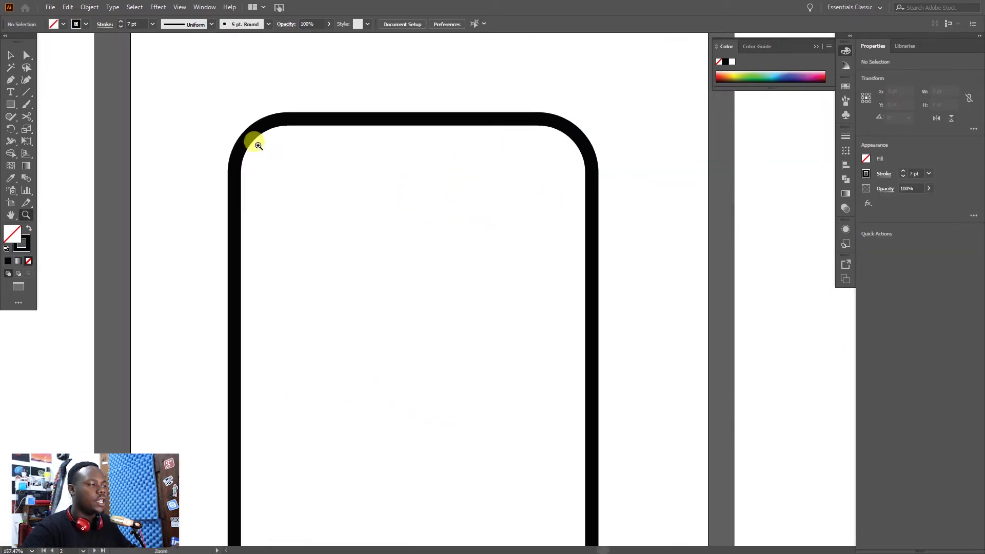
{"action": "left_click", "coordinate": [11, 104]}
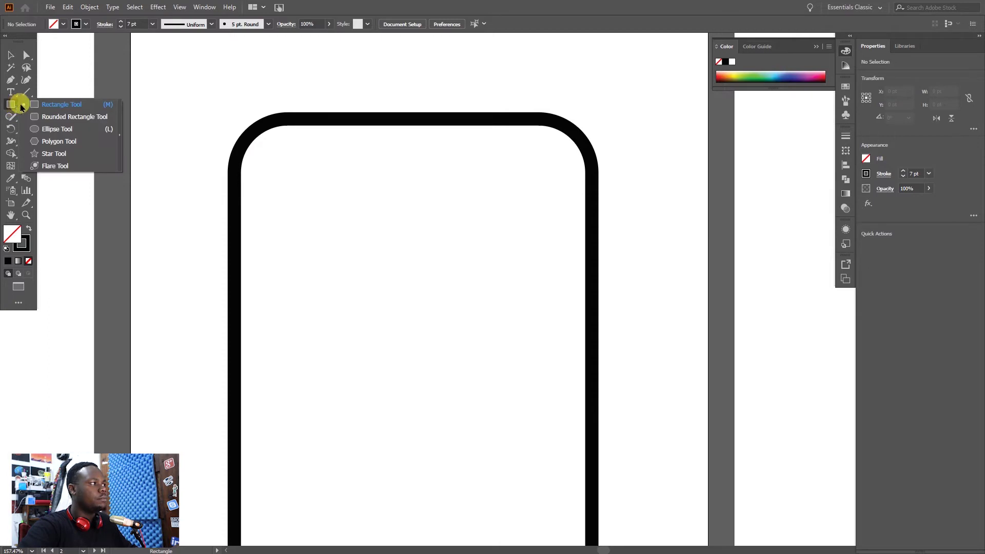
{"action": "left_click", "coordinate": [43, 129]}
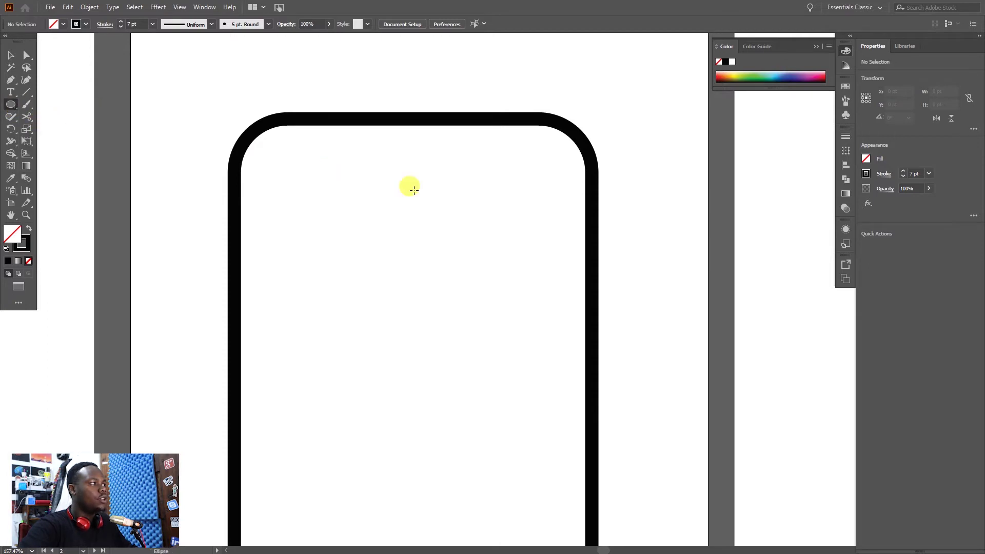
{"action": "left_click_drag", "start_coordinate": [420, 155], "coordinate": [407, 173]}
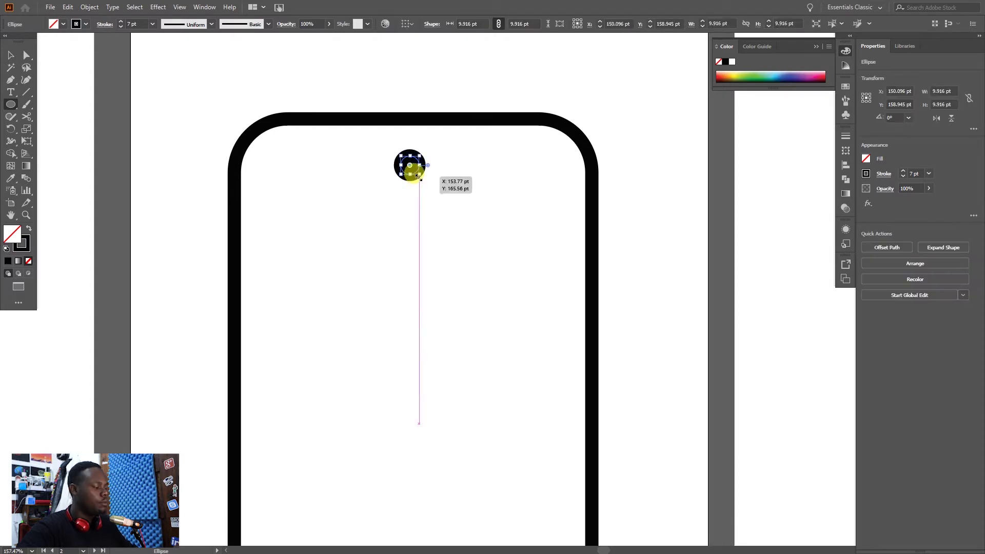
{"action": "key", "text": "shift+x"}
{"action": "key", "text": "v"}
{"action": "left_click", "coordinate": [425, 163]}
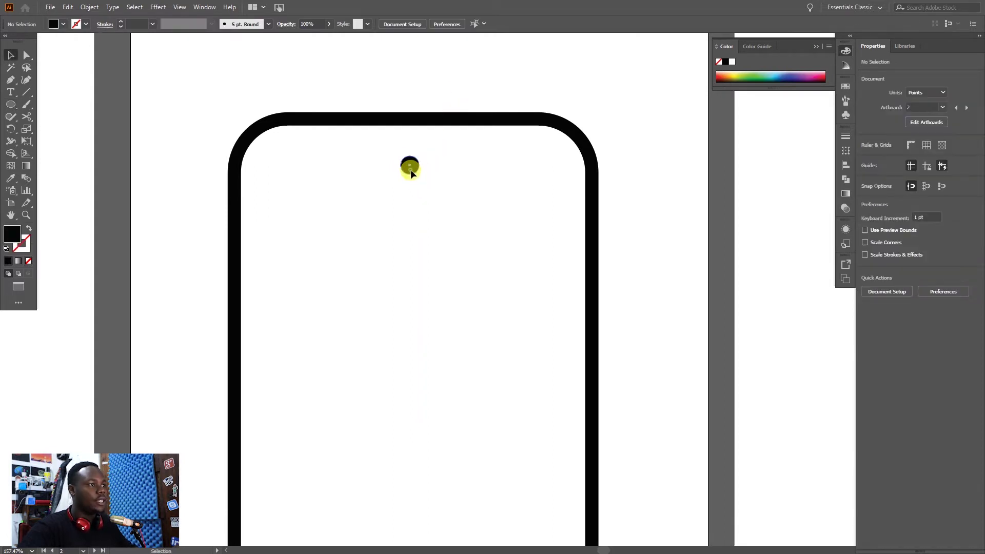
Step: Move the camera dot closer to the phone's upper edge and centre it horizontally within the outline
{"action": "mouse_move", "coordinate": [411, 168]}
{"action": "left_mouse_down"}
{"action": "mouse_move", "coordinate": [432, 160]}
{"action": "mouse_move", "coordinate": [420, 164]}
{"action": "left_mouse_up"}
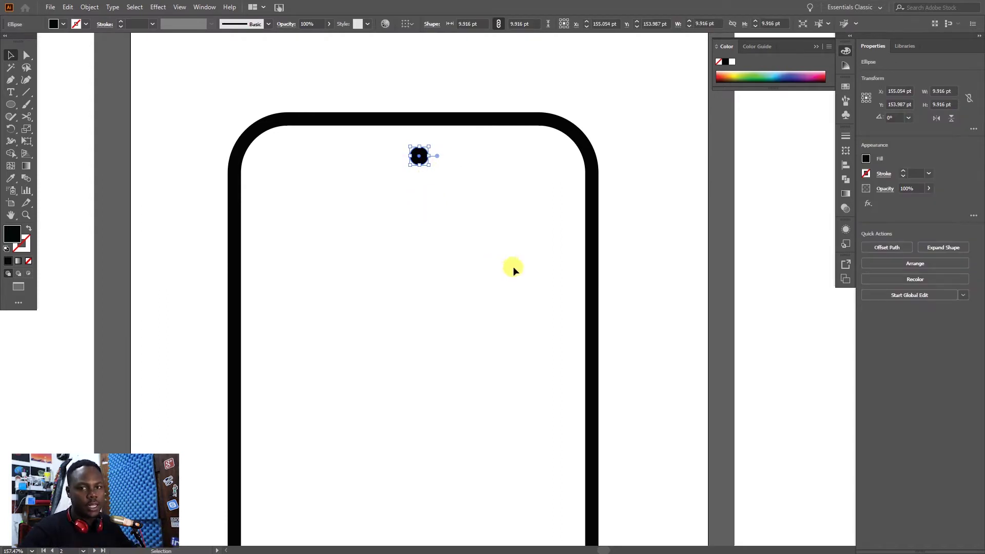
{"action": "left_click", "coordinate": [497, 81]}
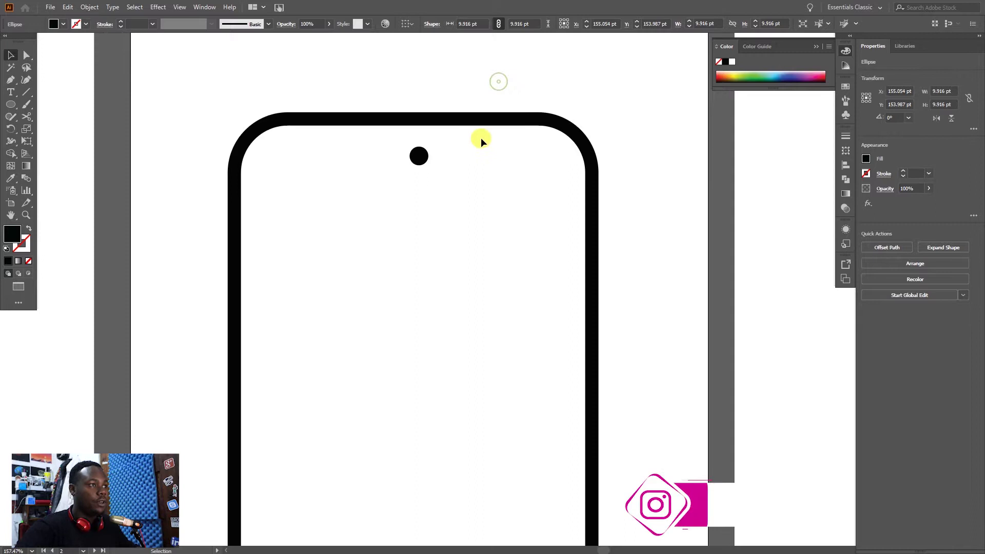
{"action": "left_click", "coordinate": [422, 162]}
{"action": "left_click", "coordinate": [594, 217]}
{"action": "left_click", "coordinate": [651, 213]}
{"action": "key", "text": "z"}
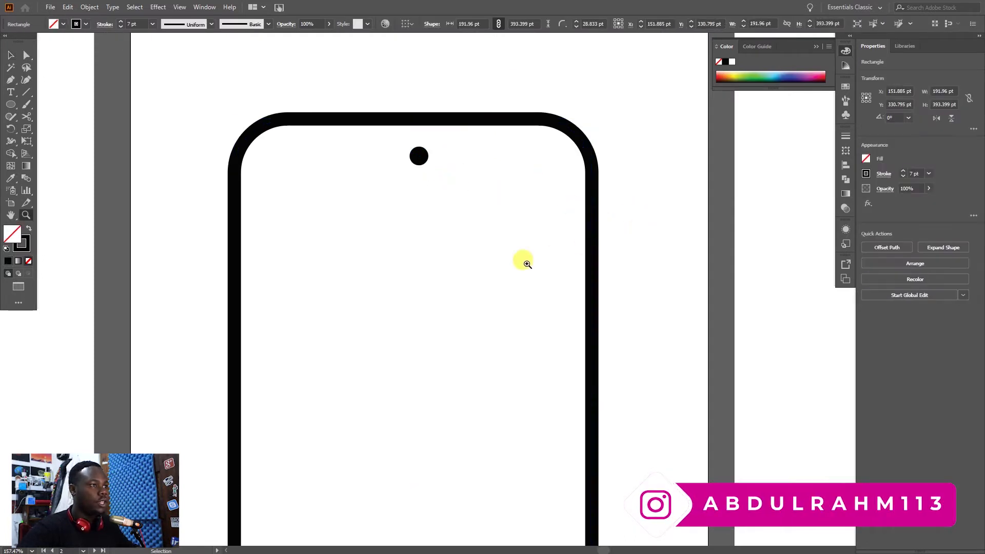
{"action": "mouse_move", "coordinate": [487, 267]}
{"action": "left_mouse_down"}
{"action": "mouse_move", "coordinate": [464, 281]}
{"action": "mouse_move", "coordinate": [484, 255]}
{"action": "left_mouse_up"}
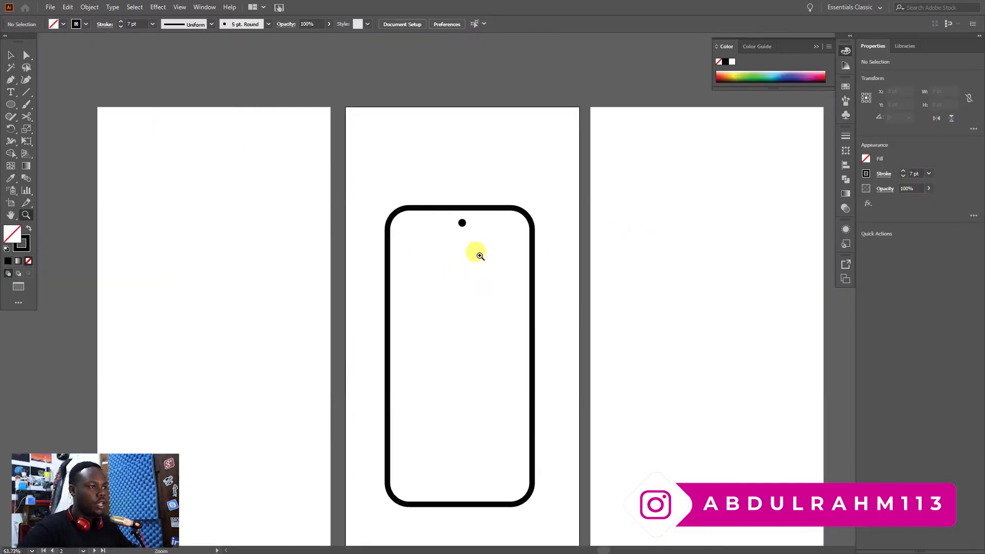
{"action": "key", "text": "g"}
{"action": "key", "text": "v"}
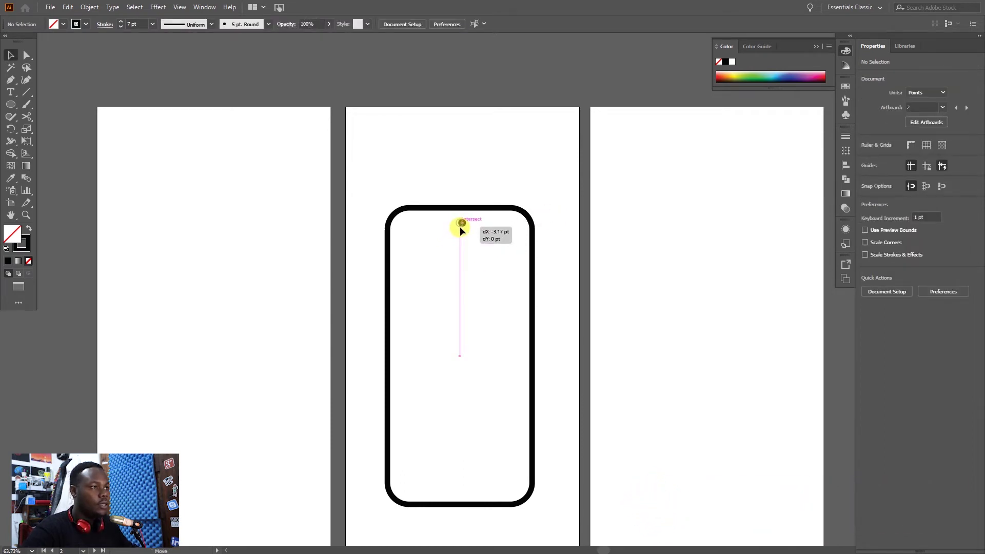
{"action": "left_click_drag", "start_coordinate": [459, 228], "coordinate": [456, 227]}
{"action": "left_click", "coordinate": [471, 187]}
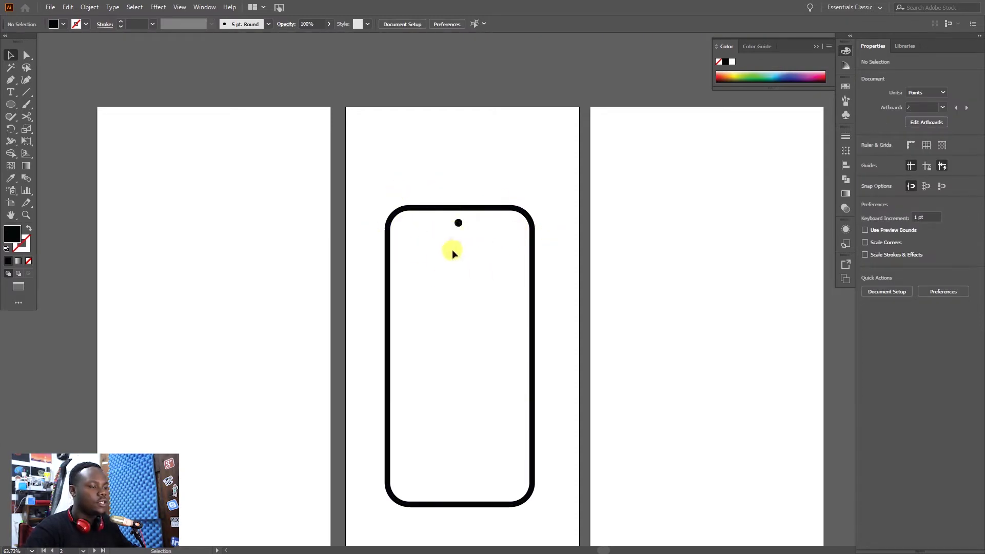
Step: Draw a black-filled rectangle about 180 pt wide and 242 pt high on the third artboard
{"action": "left_click_drag", "start_coordinate": [583, 282], "coordinate": [395, 246]}
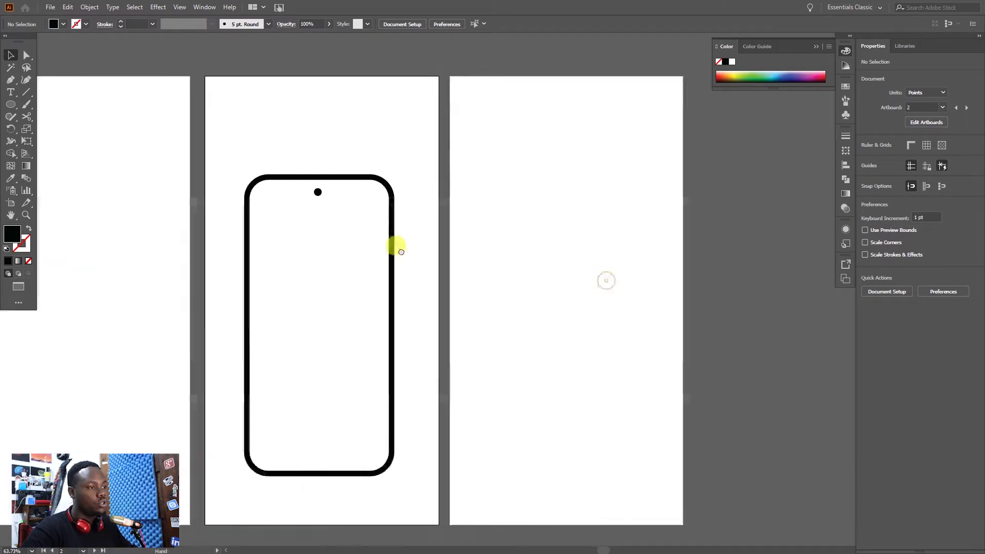
{"action": "left_click", "coordinate": [10, 104]}
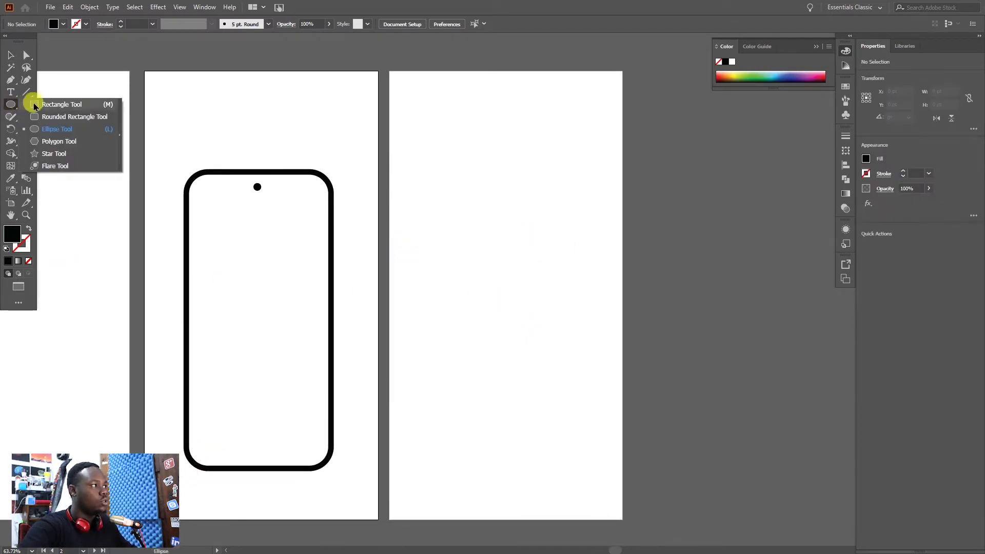
{"action": "left_click", "coordinate": [56, 104]}
{"action": "left_click_drag", "start_coordinate": [454, 188], "coordinate": [588, 368]}
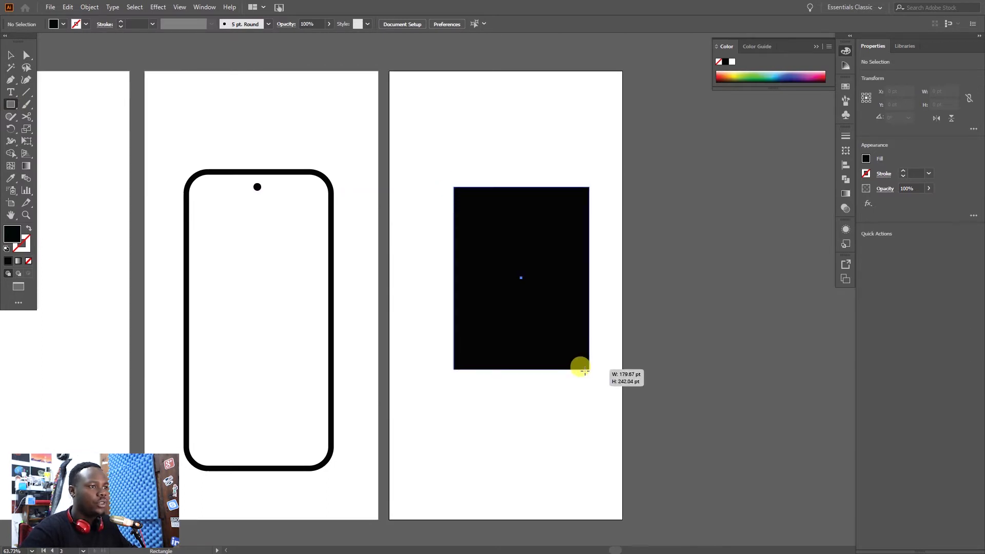
{"action": "key", "text": "v"}
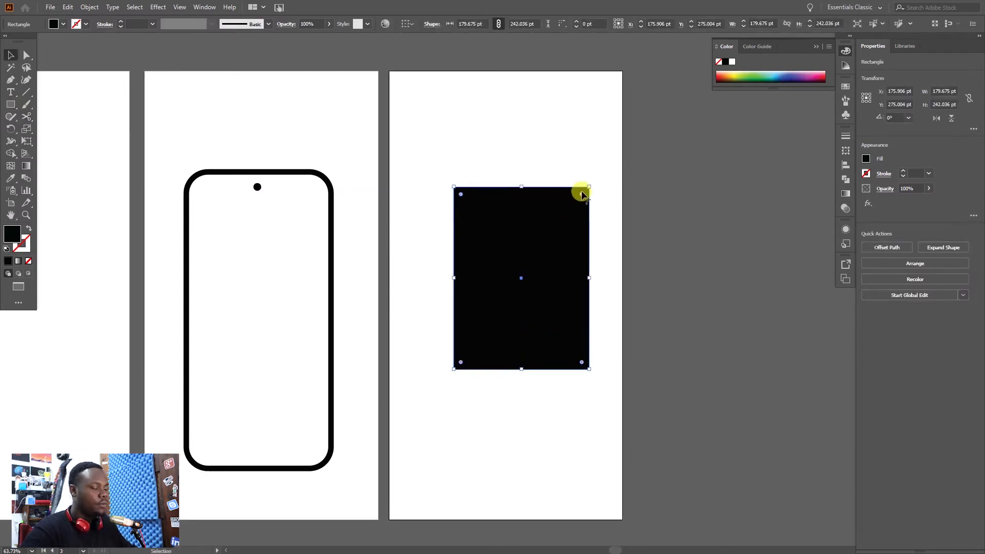
Step: Round the rectangle's corners fully into a capsule and place a copy of it beside the third artboard
{"action": "left_click_drag", "start_coordinate": [581, 194], "coordinate": [522, 281]}
{"action": "left_click", "coordinate": [651, 294]}
{"action": "left_click_drag", "start_coordinate": [547, 313], "coordinate": [706, 324]}
Step: Shift the original capsule horizontally so it sits roughly in the middle of the third artboard
{"action": "left_click", "coordinate": [560, 383]}
{"action": "left_click", "coordinate": [523, 316]}
{"action": "mouse_move", "coordinate": [505, 328]}
{"action": "left_mouse_down"}
{"action": "mouse_move", "coordinate": [499, 314]}
{"action": "mouse_move", "coordinate": [506, 332]}
{"action": "left_mouse_up"}
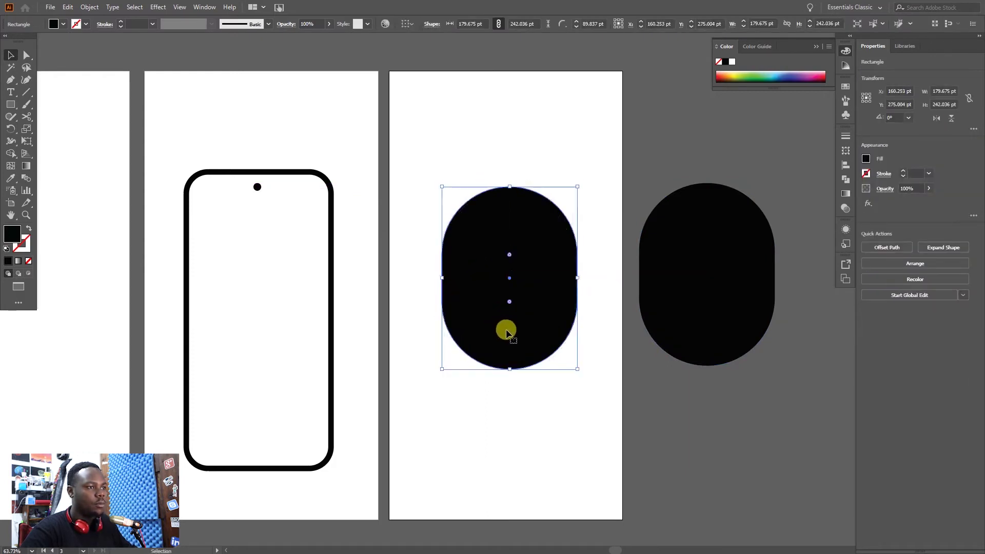
{"action": "left_click", "coordinate": [604, 317]}
Step: Draw a black square about 242 pt on each side covering the lower half of the capsule
{"action": "left_click", "coordinate": [10, 104]}
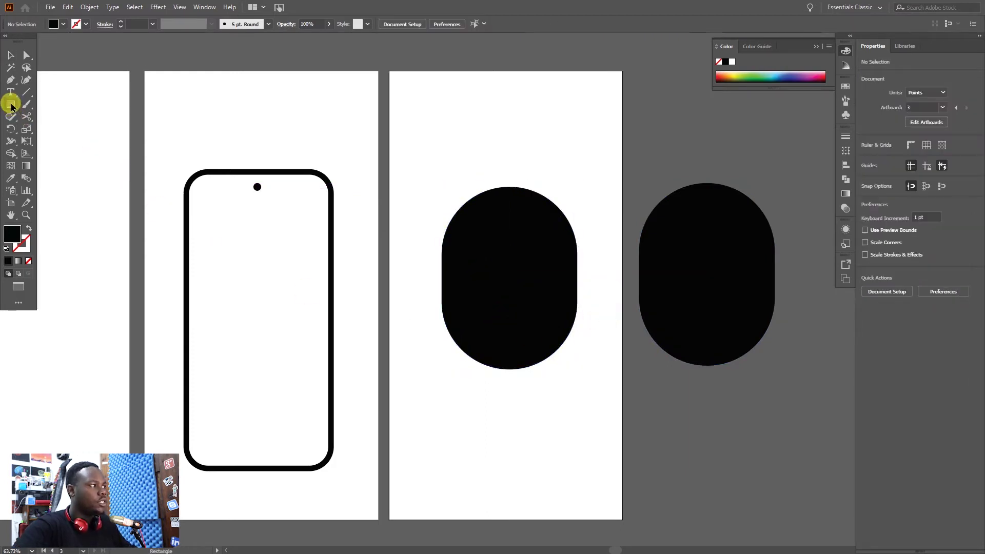
{"action": "left_click_drag", "start_coordinate": [420, 277], "coordinate": [604, 460]}
{"action": "key", "text": "v"}
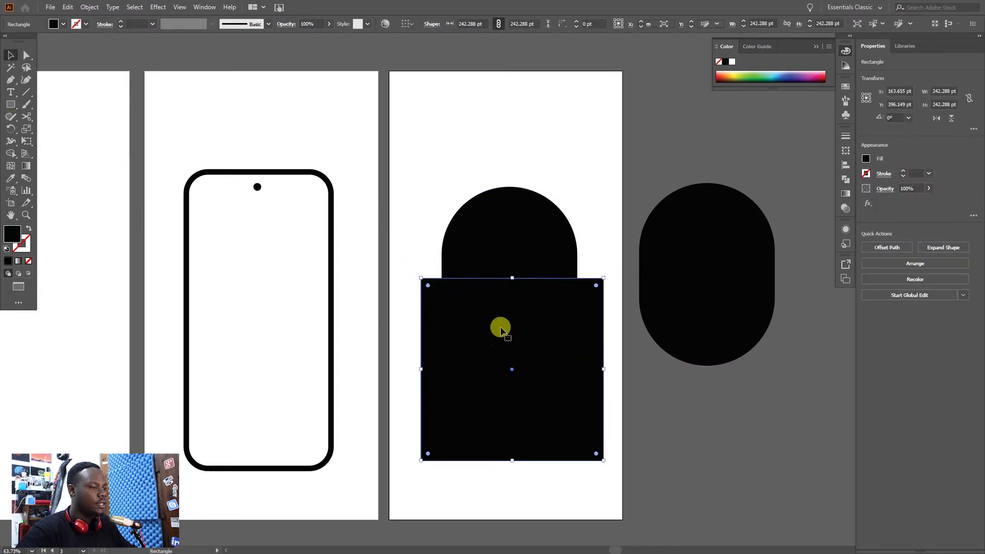
Step: Remove the square and the capsule's lower half with the Shape Builder tool
{"action": "left_click_drag", "start_coordinate": [413, 149], "coordinate": [584, 374]}
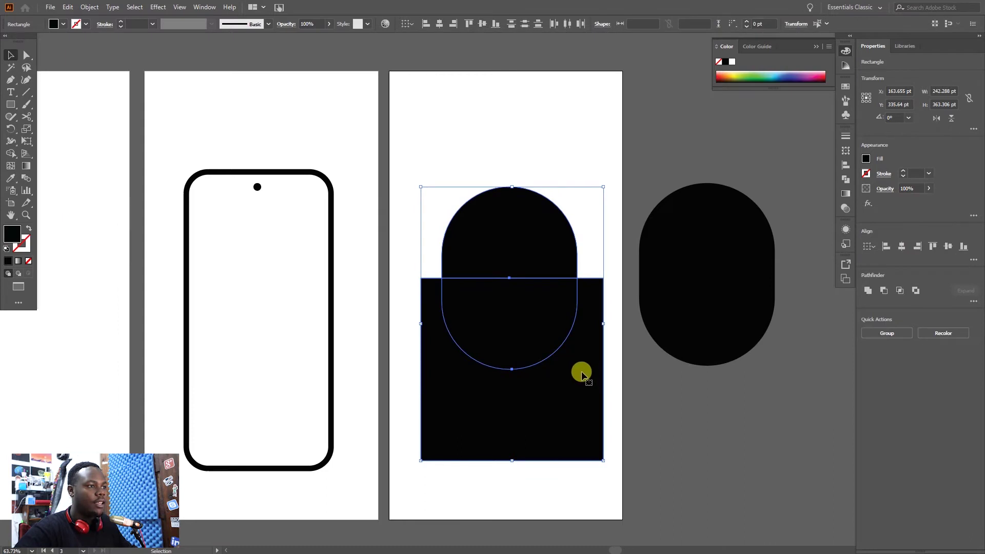
{"action": "key", "text": "shift+m"}
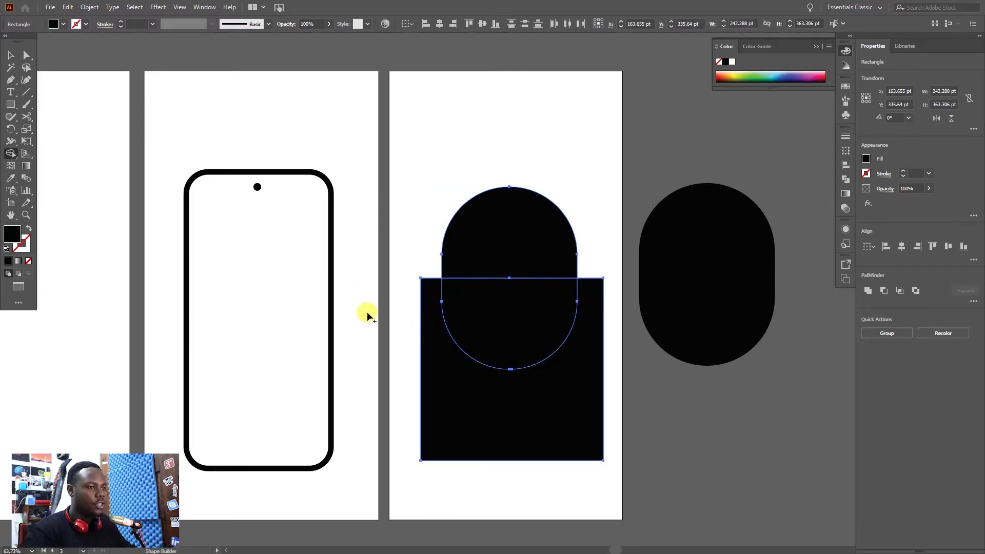
{"action": "left_click", "coordinate": [455, 390], "text": "alt"}
{"action": "left_click", "coordinate": [495, 334], "text": "alt"}
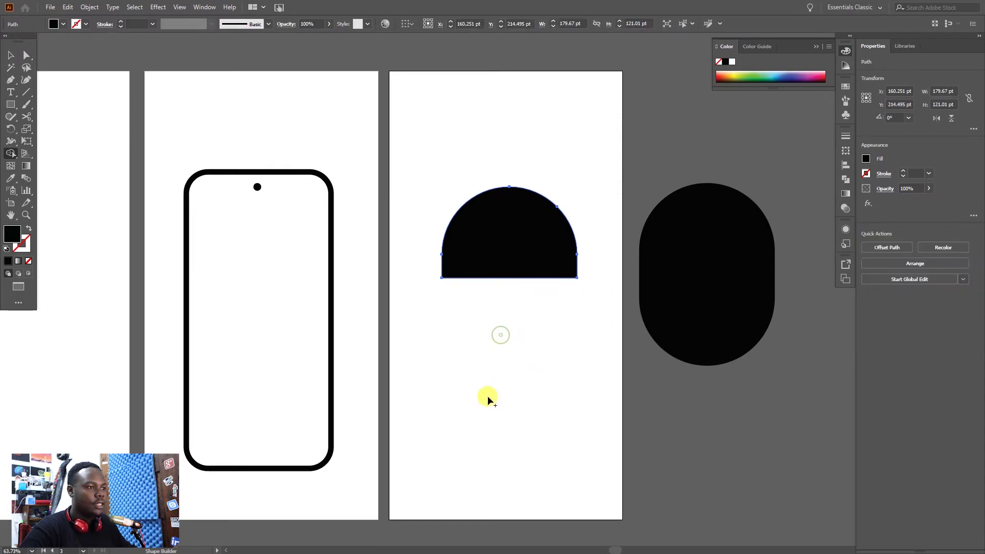
Step: Align the spare capsule with the half capsule and make it an unfilled outline with a 1 pt black stroke
{"action": "key", "text": "v"}
{"action": "left_click_drag", "start_coordinate": [682, 310], "coordinate": [491, 312]}
{"action": "key", "text": "ctrl+shift+bracketleft"}
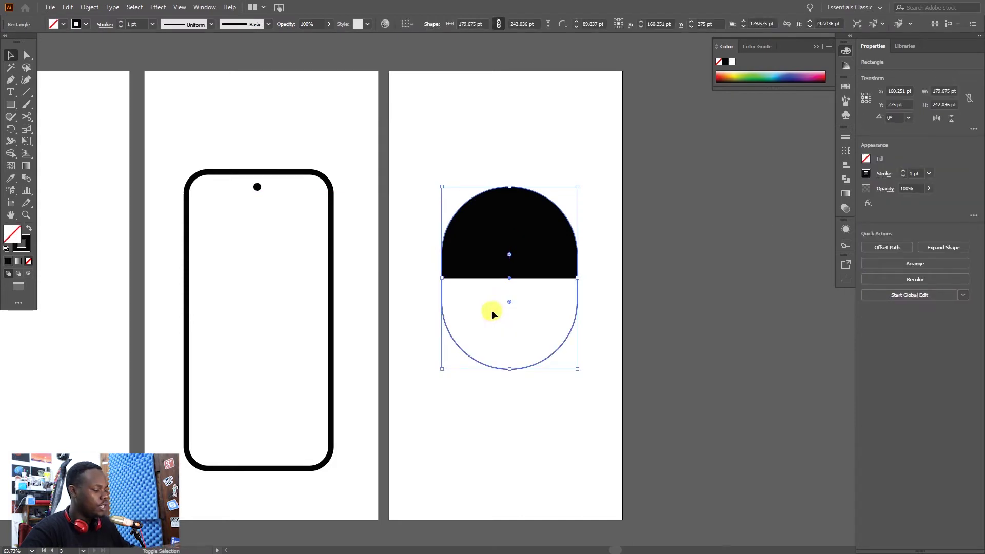
{"action": "left_click", "coordinate": [603, 334]}
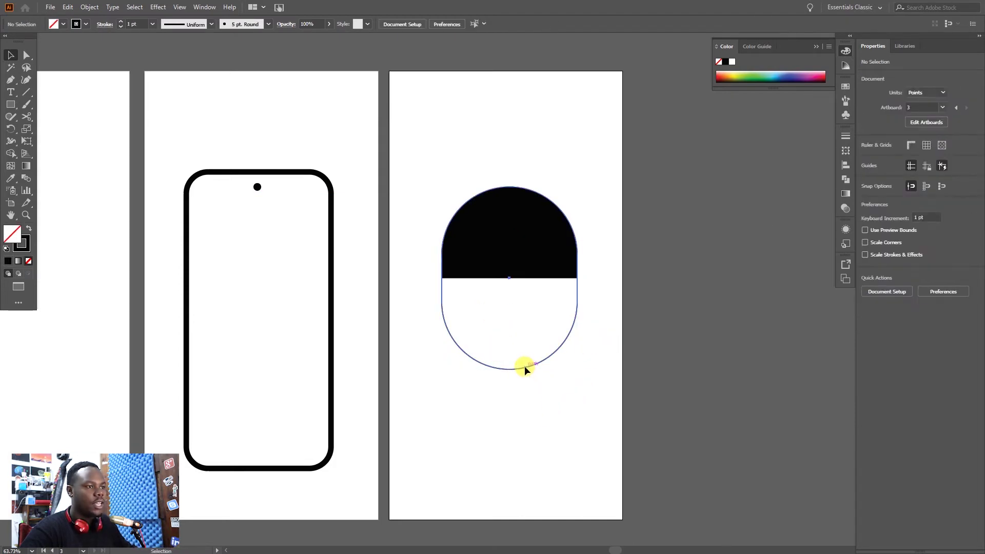
Step: Set the capsule outline's stroke weight to 10 pt
{"action": "left_click", "coordinate": [527, 345]}
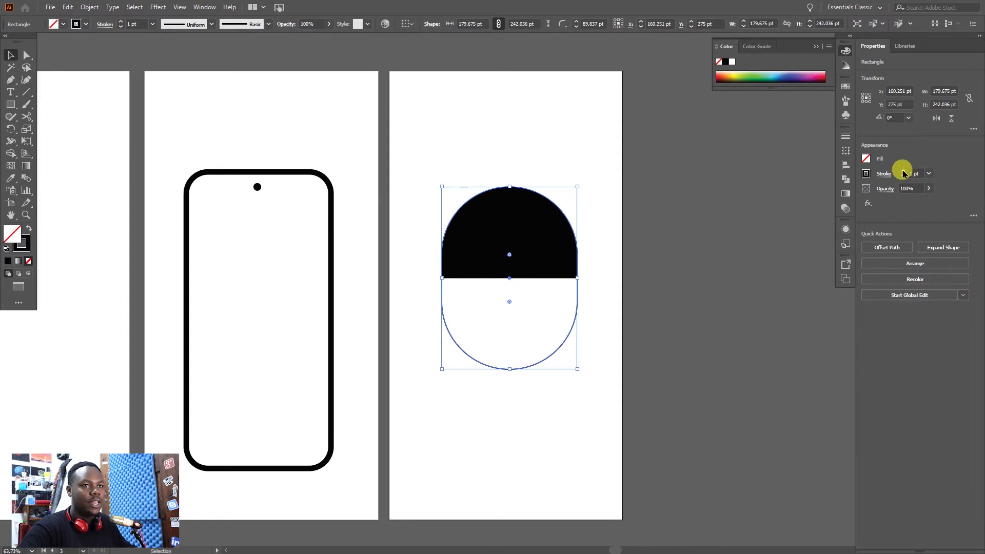
{"action": "left_click", "coordinate": [902, 171], "text": "shift"}
{"action": "left_click", "coordinate": [673, 261]}
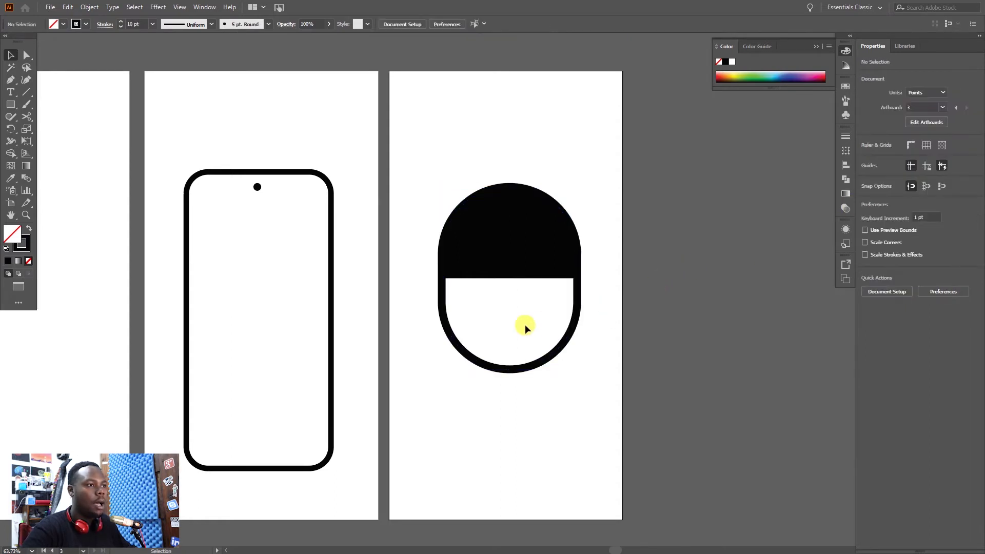
{"action": "left_click", "coordinate": [515, 370]}
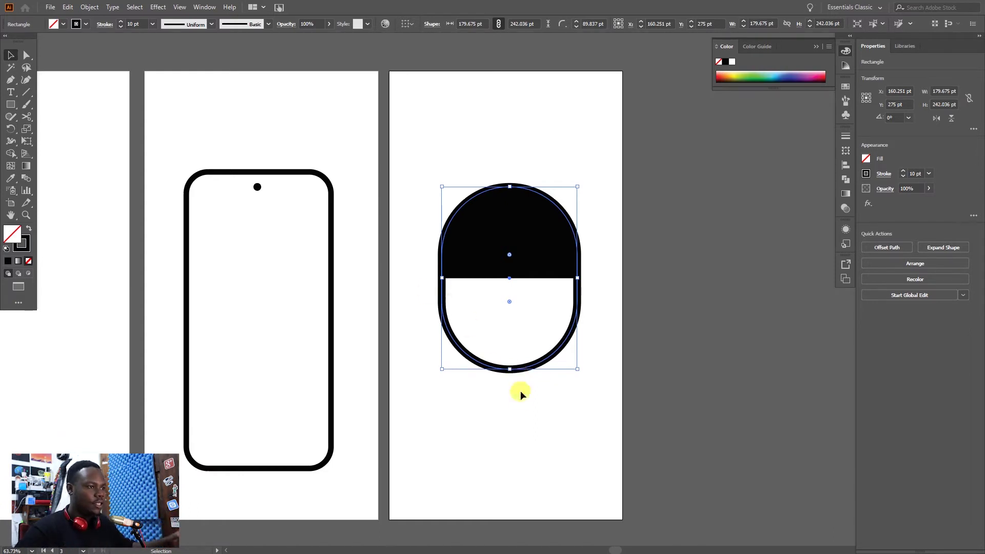
{"action": "left_click", "coordinate": [521, 390]}
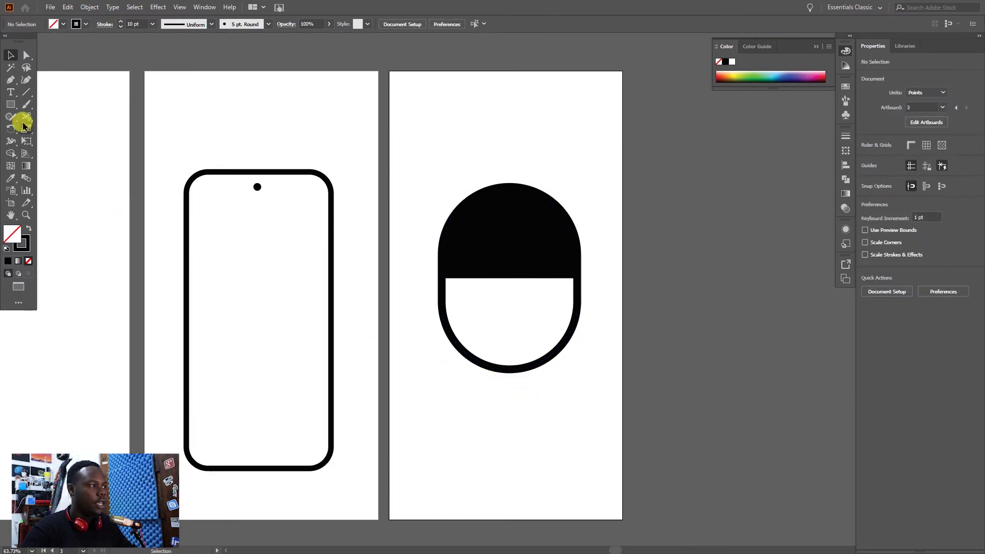
Step: Draw a black-filled stem without a stroke, about 42 pt wide and 62 pt high, beneath the centre of the capsule
{"action": "left_click", "coordinate": [10, 104]}
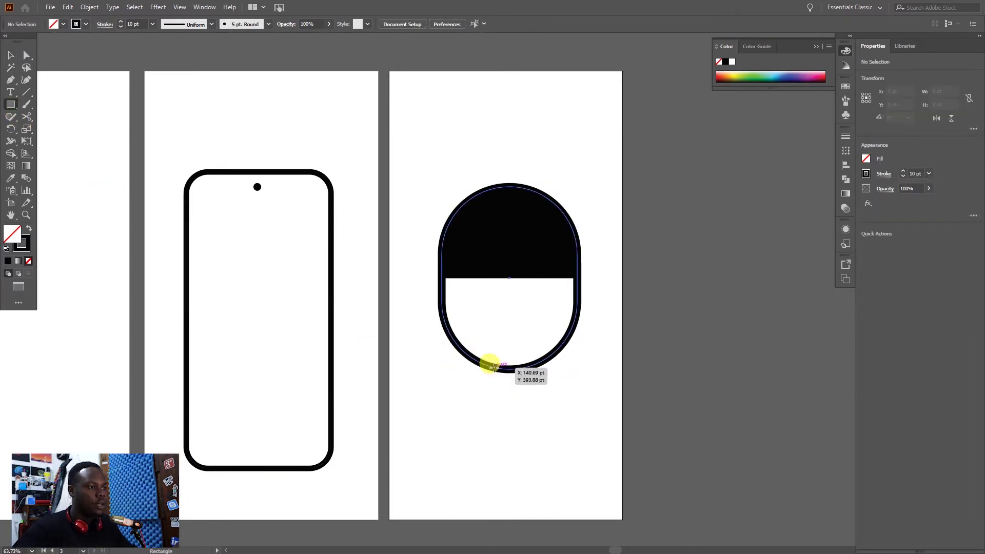
{"action": "mouse_move", "coordinate": [495, 370]}
{"action": "left_mouse_down"}
{"action": "mouse_move", "coordinate": [536, 416]}
{"action": "mouse_move", "coordinate": [525, 415]}
{"action": "left_mouse_up"}
{"action": "key", "text": "shift+x"}
{"action": "key", "text": "v"}
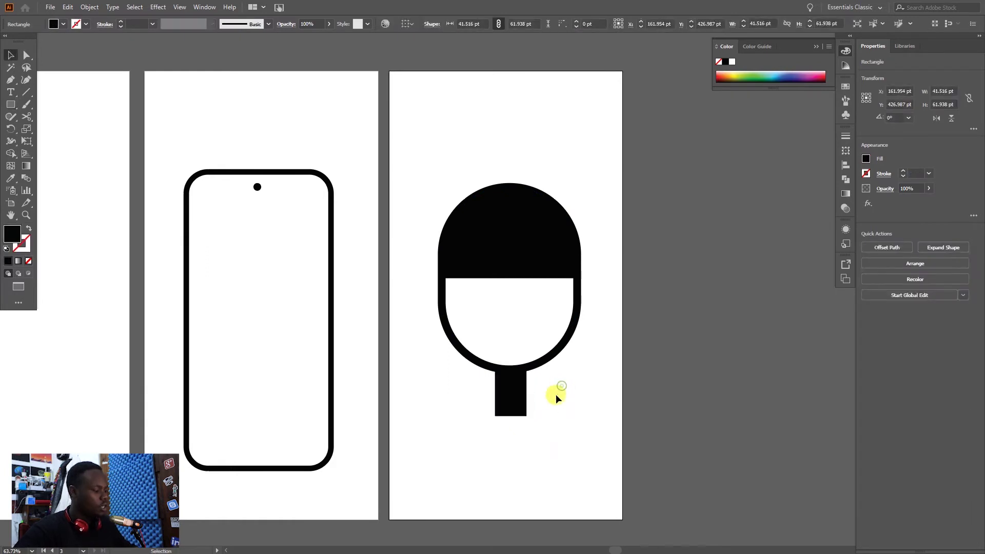
{"action": "left_click", "coordinate": [558, 398]}
{"action": "left_click_drag", "start_coordinate": [519, 399], "coordinate": [522, 402]}
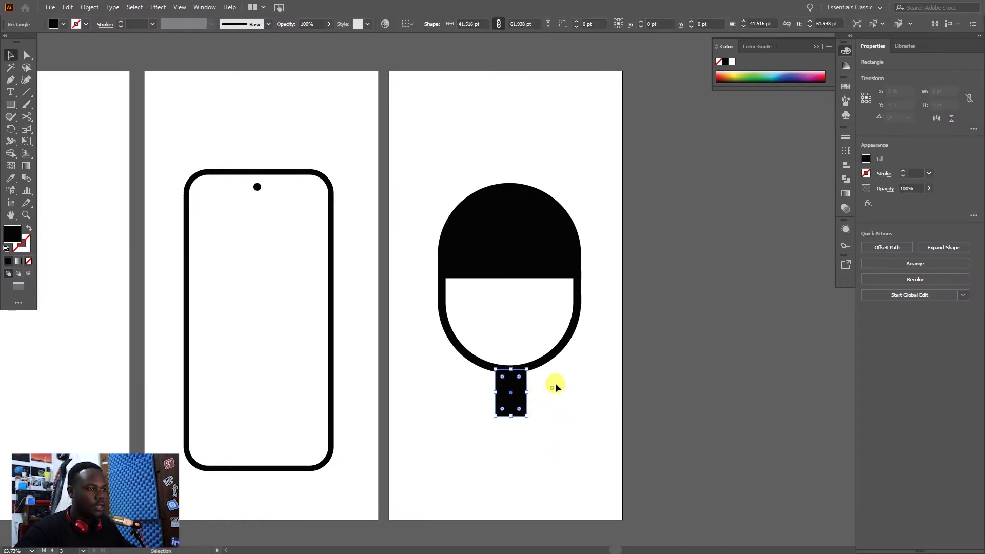
{"action": "left_click", "coordinate": [552, 384]}
Step: Draw a thin, wide black base bar across the bottom end of the microphone stem
{"action": "left_click", "coordinate": [11, 104]}
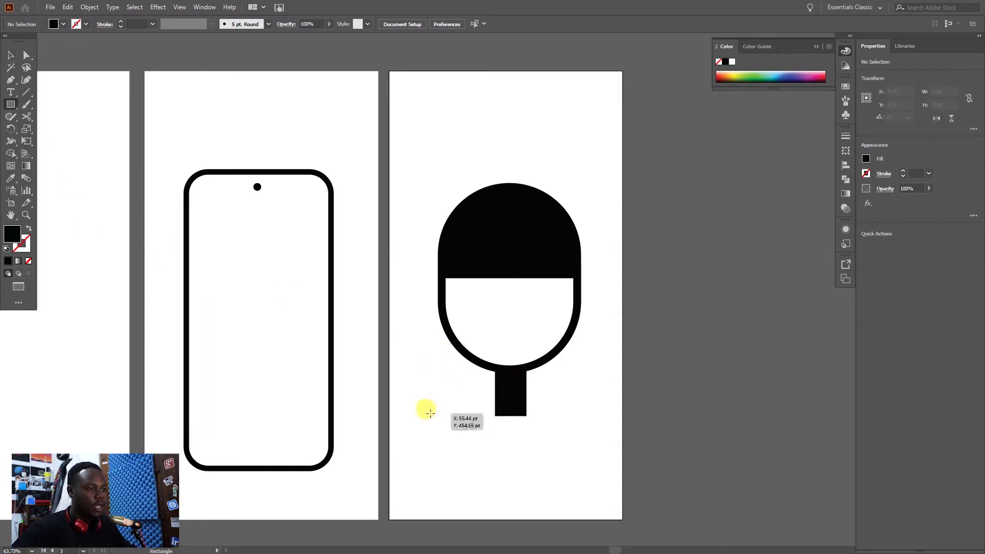
{"action": "mouse_move", "coordinate": [441, 413]}
{"action": "left_mouse_down"}
{"action": "mouse_move", "coordinate": [556, 420]}
{"action": "mouse_move", "coordinate": [543, 424]}
{"action": "left_mouse_up"}
{"action": "key", "text": "v"}
{"action": "left_click", "coordinate": [553, 442]}
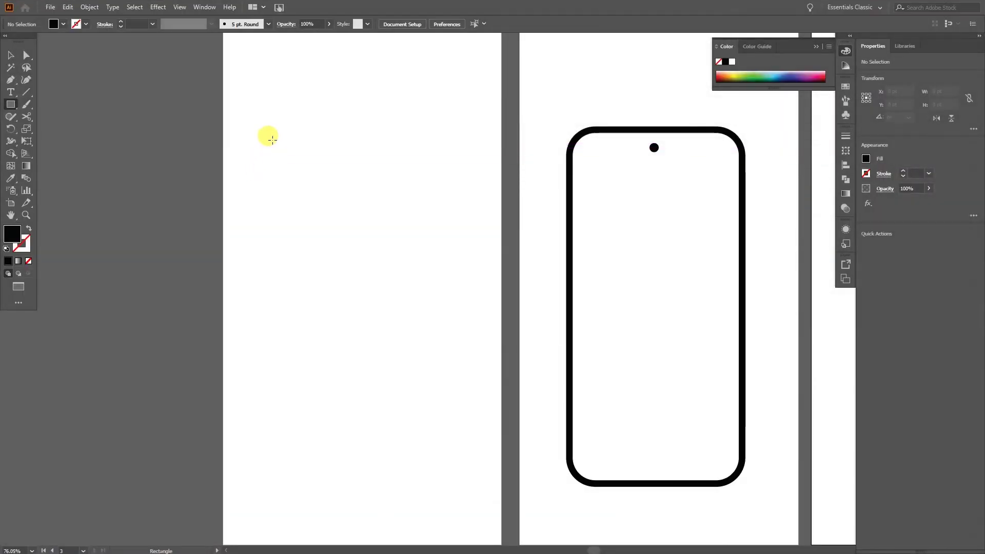
Step: Draw a black battery body about 152 pt wide and 298 pt high on the first artboard and move it nearer the artboard's centre
{"action": "left_click_drag", "start_coordinate": [274, 132], "coordinate": [411, 399]}
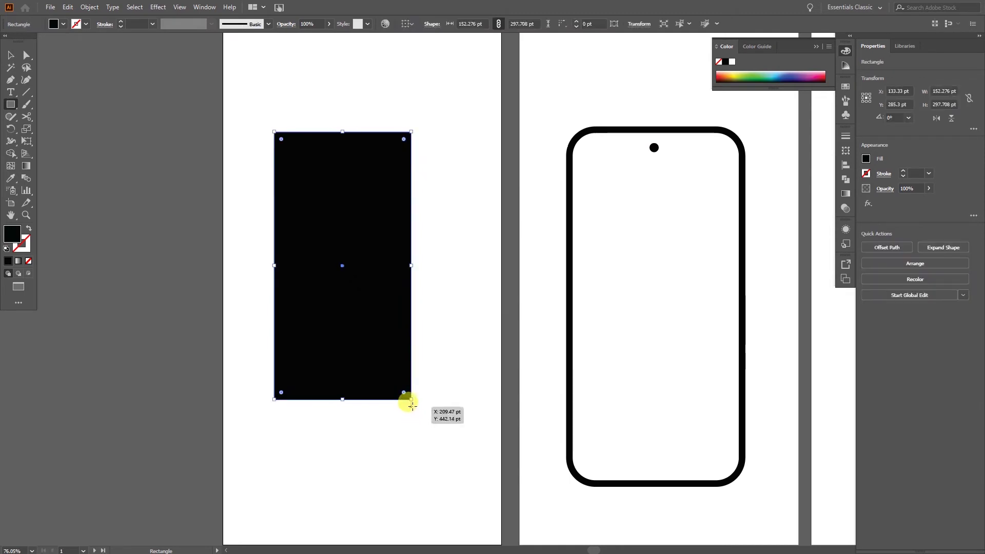
{"action": "key", "text": "v"}
{"action": "left_click", "coordinate": [425, 375]}
{"action": "left_click_drag", "start_coordinate": [383, 364], "coordinate": [400, 414]}
{"action": "left_click", "coordinate": [459, 391]}
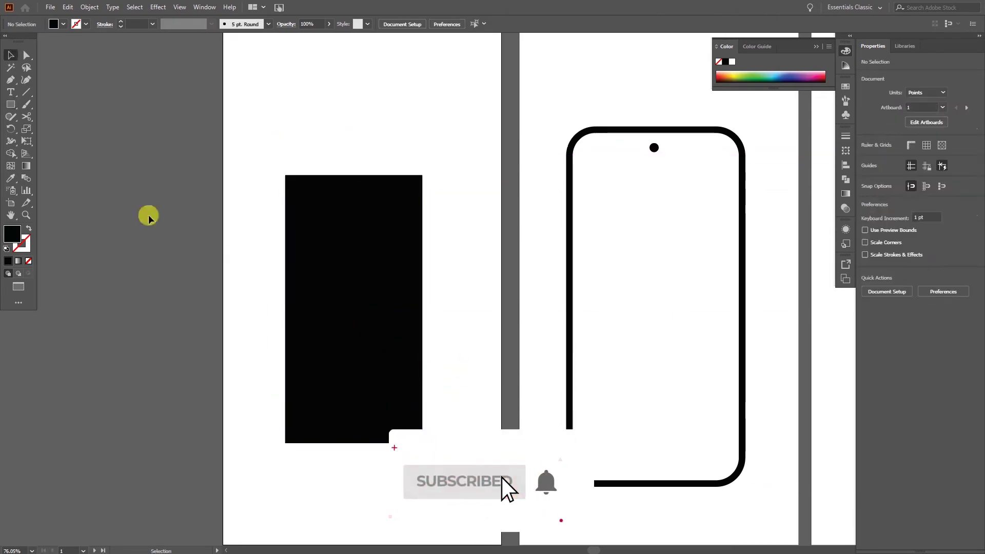
Step: Draw a small black terminal rectangle about 64 pt wide and 11 pt high near the battery body's upper edge
{"action": "left_click", "coordinate": [11, 104]}
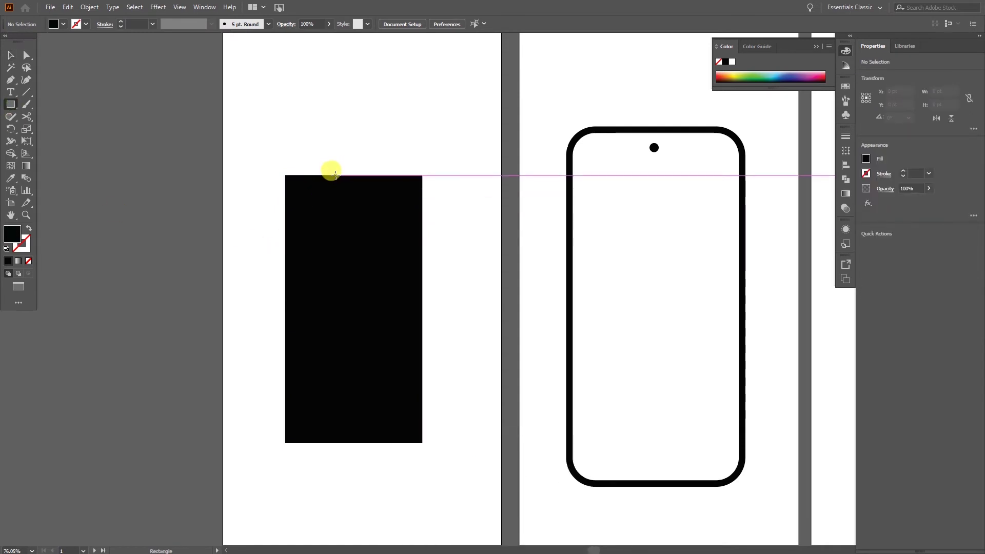
{"action": "left_click_drag", "start_coordinate": [334, 174], "coordinate": [528, 185]}
{"action": "key", "text": "v"}
{"action": "left_click", "coordinate": [418, 141]}
Step: Move the terminal so it is centred horizontally and rests directly on the battery body's upper edge
{"action": "key", "text": "ctrl+space"}
{"action": "left_click_drag", "start_coordinate": [350, 213], "coordinate": [450, 295]}
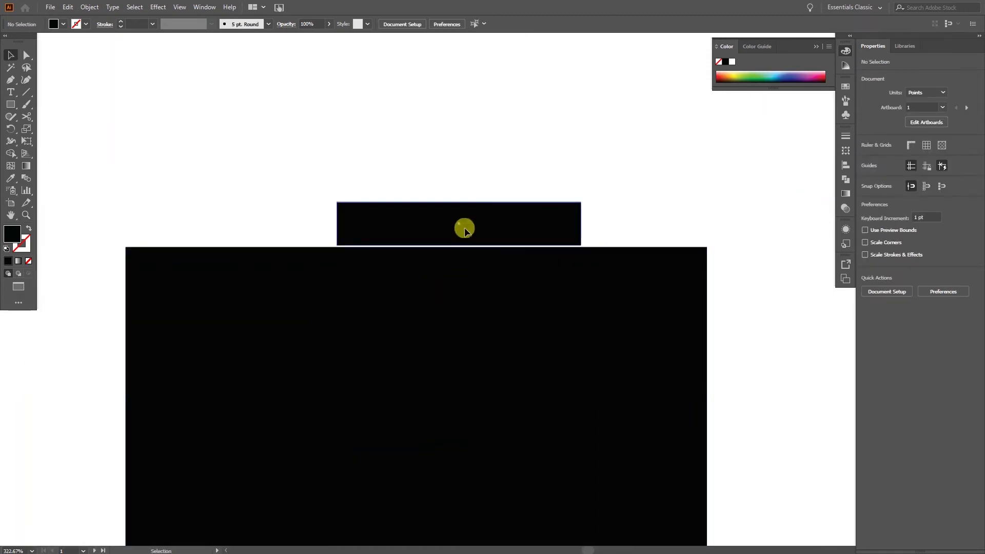
{"action": "left_click_drag", "start_coordinate": [464, 230], "coordinate": [370, 268]}
{"action": "left_click", "coordinate": [475, 176]}
{"action": "key", "text": "z"}
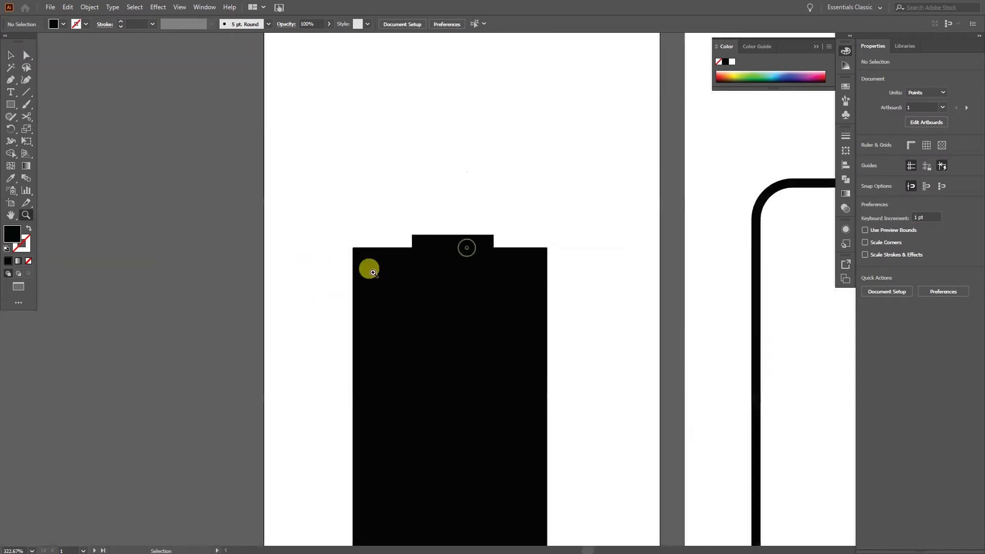
{"action": "left_click_drag", "start_coordinate": [437, 275], "coordinate": [462, 214]}
{"action": "key", "text": "v"}
{"action": "left_click", "coordinate": [465, 163]}
Step: Slightly round all four corners of the battery body
{"action": "key", "text": "ctrl+space"}
{"action": "left_click_drag", "start_coordinate": [564, 278], "coordinate": [493, 299]}
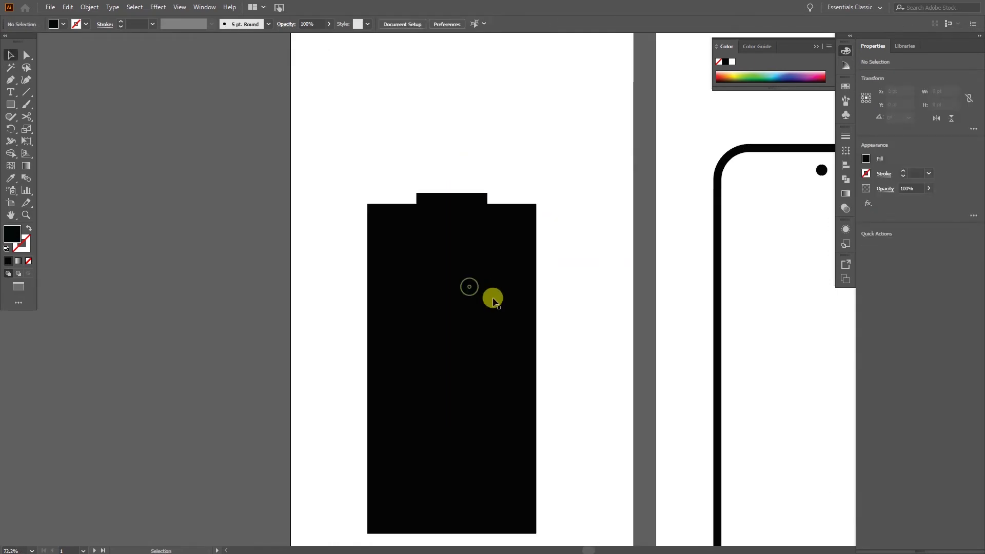
{"action": "left_click", "coordinate": [495, 298]}
{"action": "left_click_drag", "start_coordinate": [529, 216], "coordinate": [520, 221]}
{"action": "left_click", "coordinate": [567, 248]}
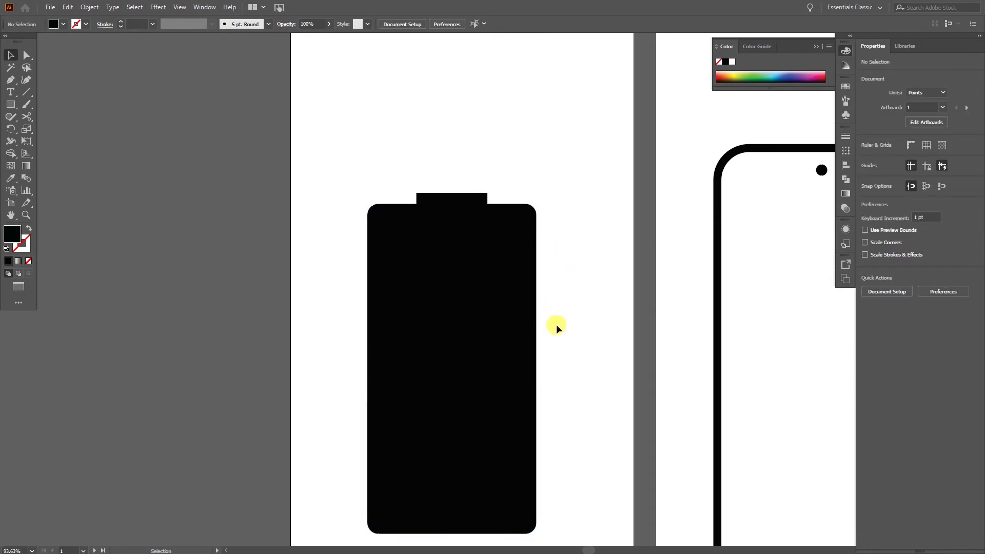
Step: Duplicate the battery terminal directly above itself and scale the copy to about 52 pt wide and 9 pt high, centred on the terminal
{"action": "left_click_drag", "start_coordinate": [477, 201], "coordinate": [563, 190]}
{"action": "key", "text": "v"}
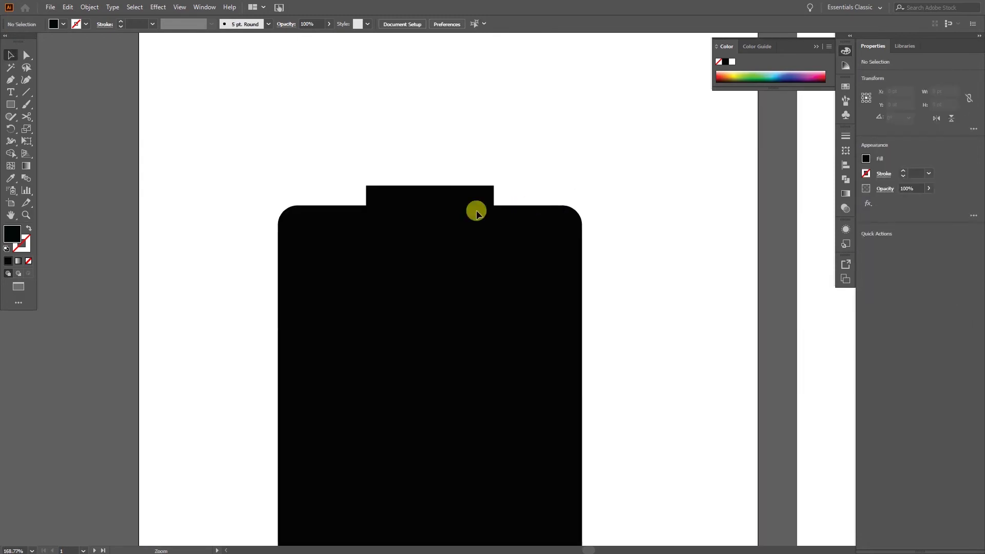
{"action": "left_click", "coordinate": [446, 200]}
{"action": "mouse_move", "coordinate": [451, 198]}
{"action": "left_mouse_down"}
{"action": "mouse_move", "coordinate": [455, 176]}
{"action": "mouse_move", "coordinate": [449, 184]}
{"action": "left_mouse_up"}
{"action": "scroll", "coordinate": [444, 179], "scroll_direction": "up", "scroll_amount": 5}
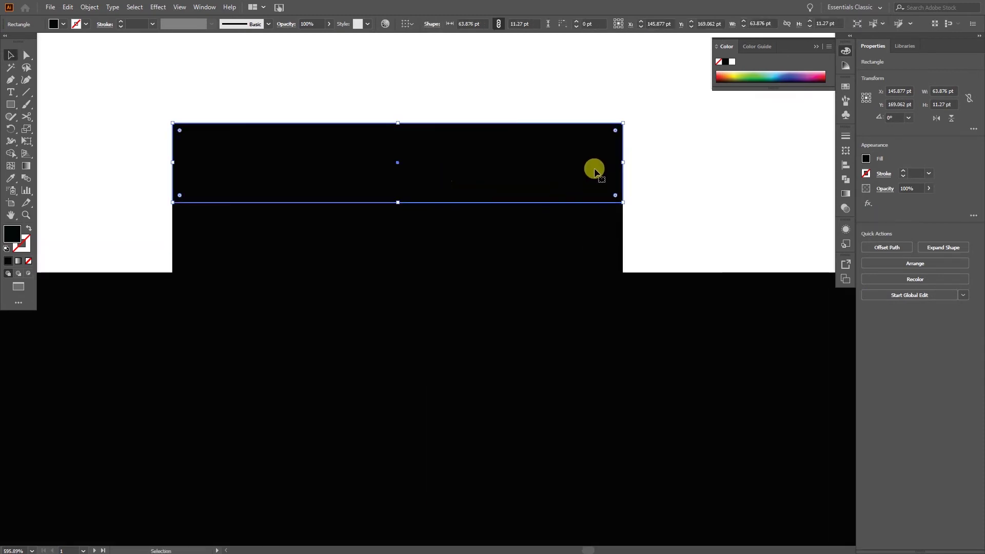
{"action": "left_click_drag", "start_coordinate": [625, 163], "coordinate": [544, 161]}
{"action": "left_click", "coordinate": [598, 139]}
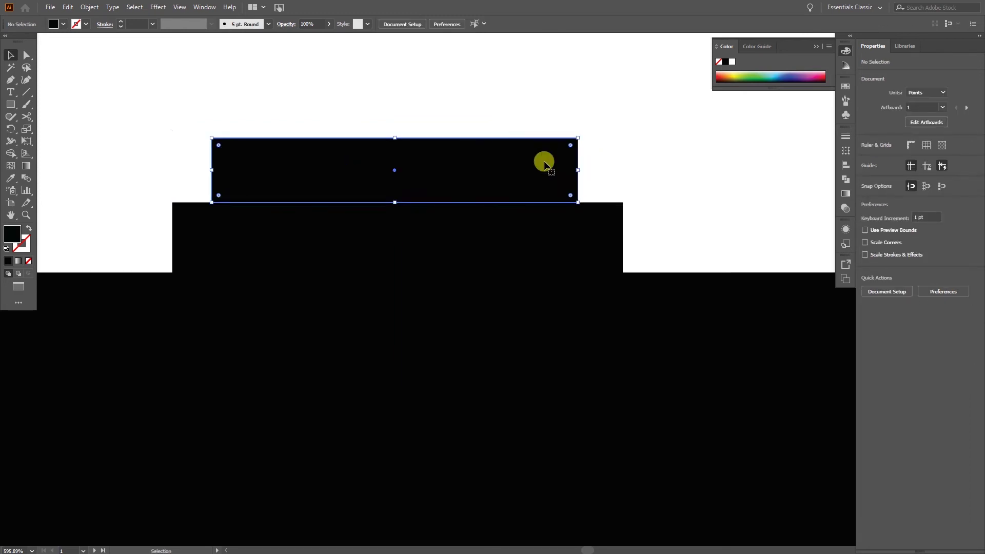
{"action": "left_click", "coordinate": [630, 111]}
Step: Draw an open three-segment zigzag lightning bolt in the middle of the battery body with the Pen tool
{"action": "key", "text": "z"}
{"action": "left_click_drag", "start_coordinate": [517, 219], "coordinate": [359, 238]}
{"action": "left_click_drag", "start_coordinate": [460, 318], "coordinate": [429, 237]}
{"action": "key", "text": "v"}
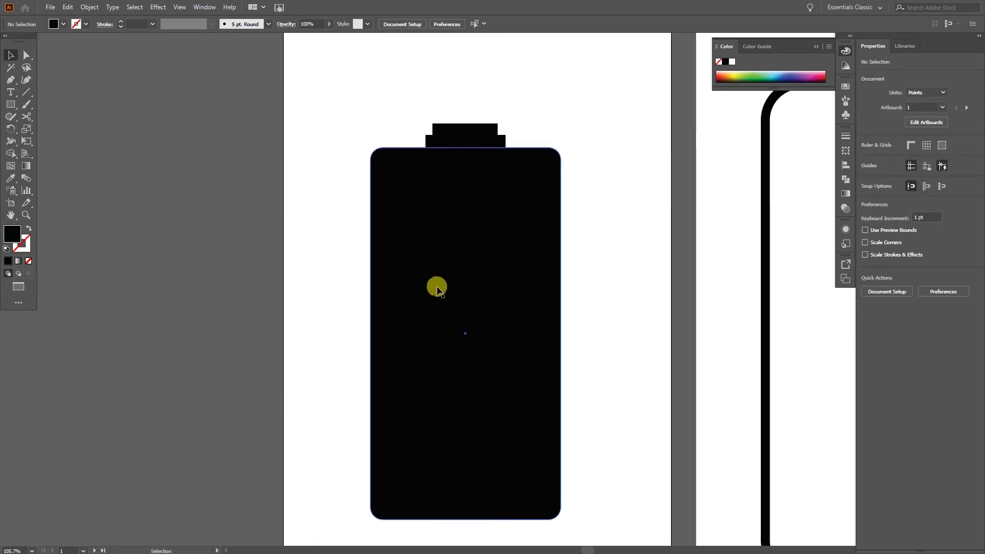
{"action": "key", "text": "p"}
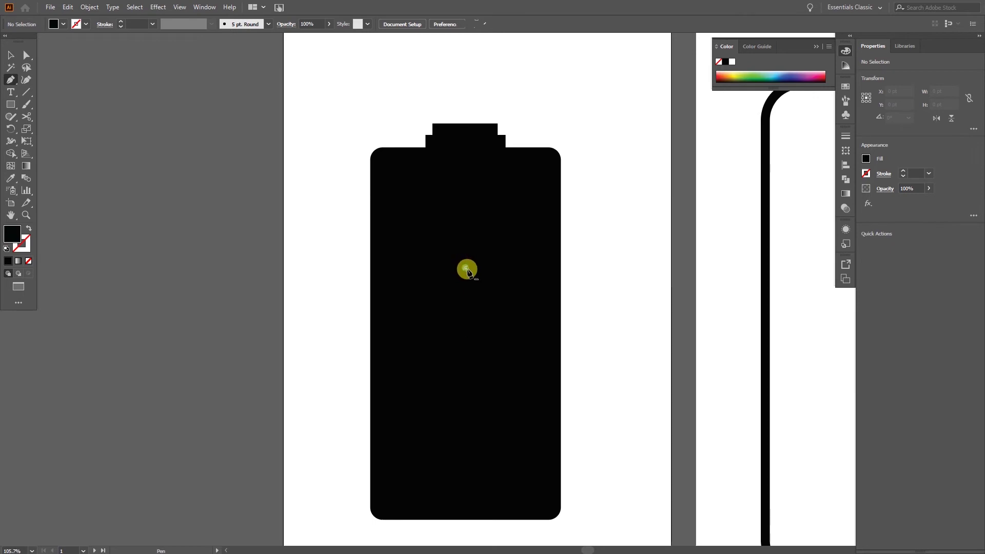
{"action": "left_click", "coordinate": [465, 268]}
{"action": "key", "text": "ctrl+z"}
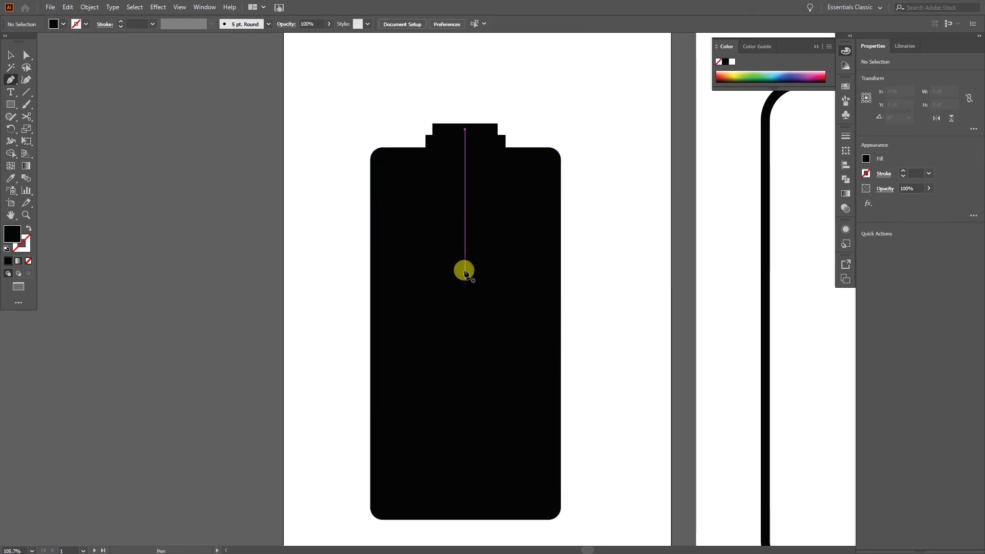
{"action": "left_click", "coordinate": [464, 270]}
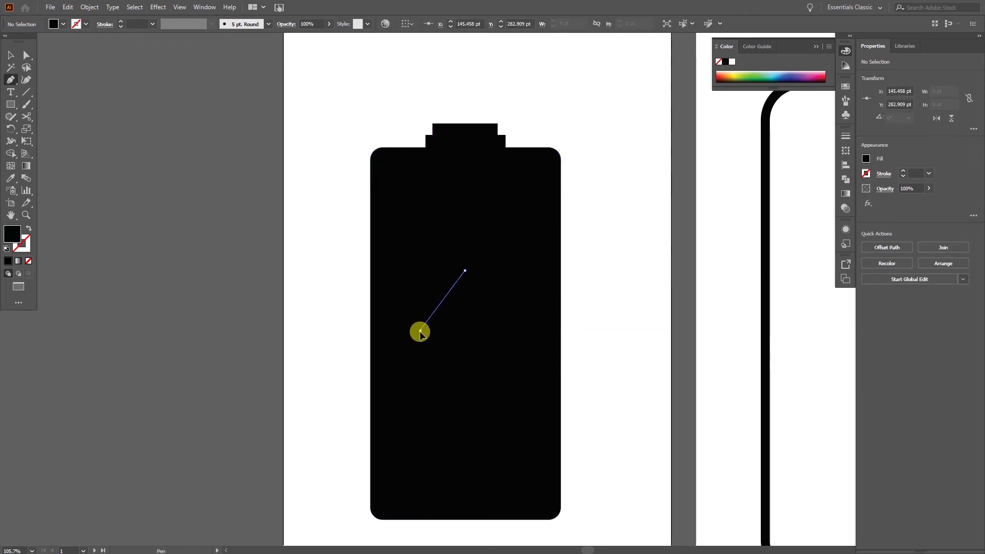
{"action": "left_click", "coordinate": [420, 330]}
{"action": "left_click", "coordinate": [498, 330]}
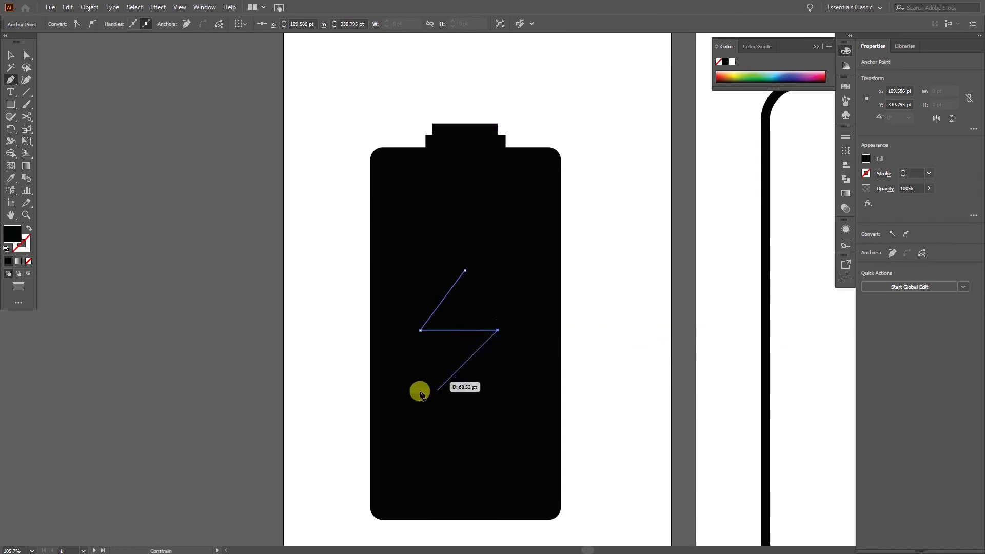
{"action": "left_click", "coordinate": [422, 405]}
Step: Remove the lightning bolt's fill and give it a white 10 pt stroke
{"action": "key", "text": "i"}
{"action": "left_click", "coordinate": [596, 255]}
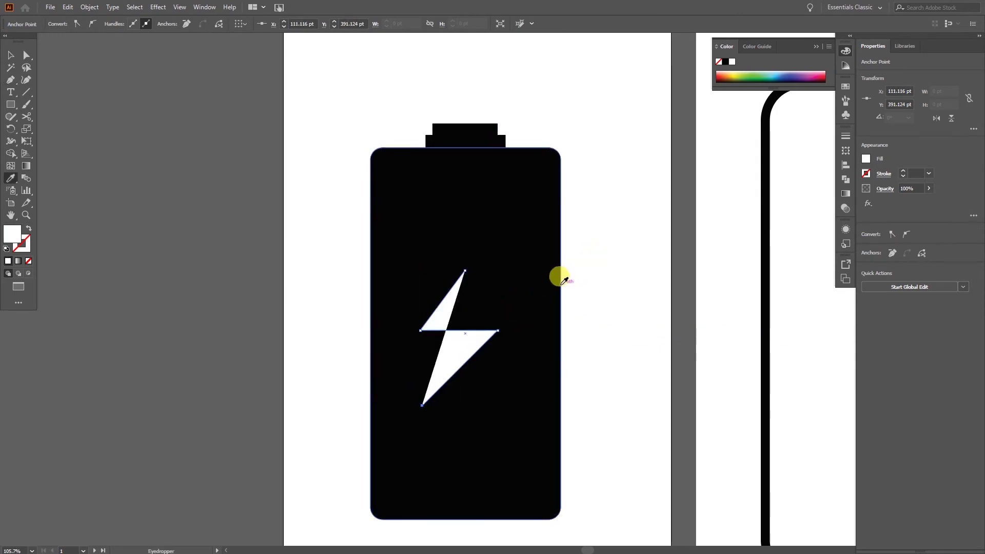
{"action": "key", "text": "shift+x"}
{"action": "key", "text": "v"}
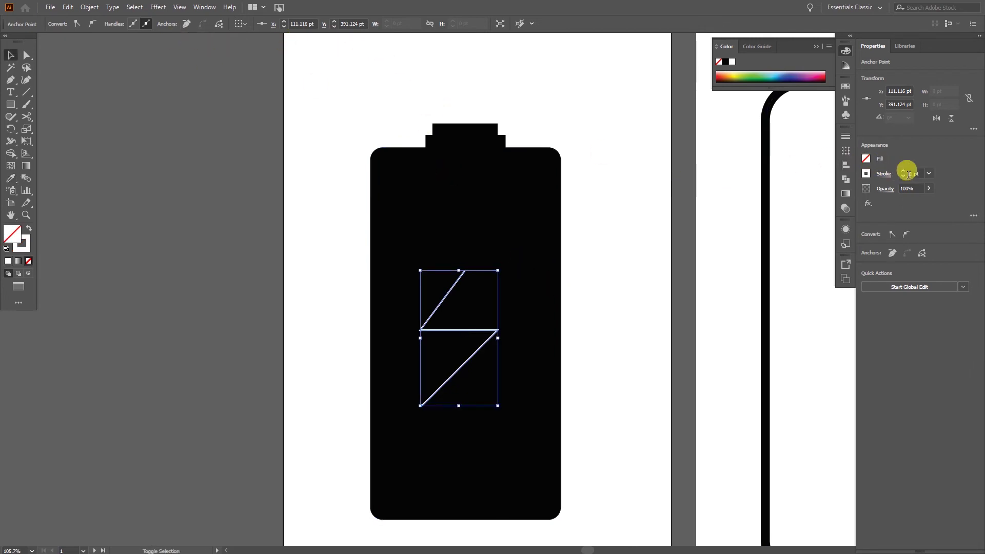
{"action": "left_click", "coordinate": [902, 173]}
{"action": "left_click", "coordinate": [904, 173]}
{"action": "left_click", "coordinate": [904, 180]}
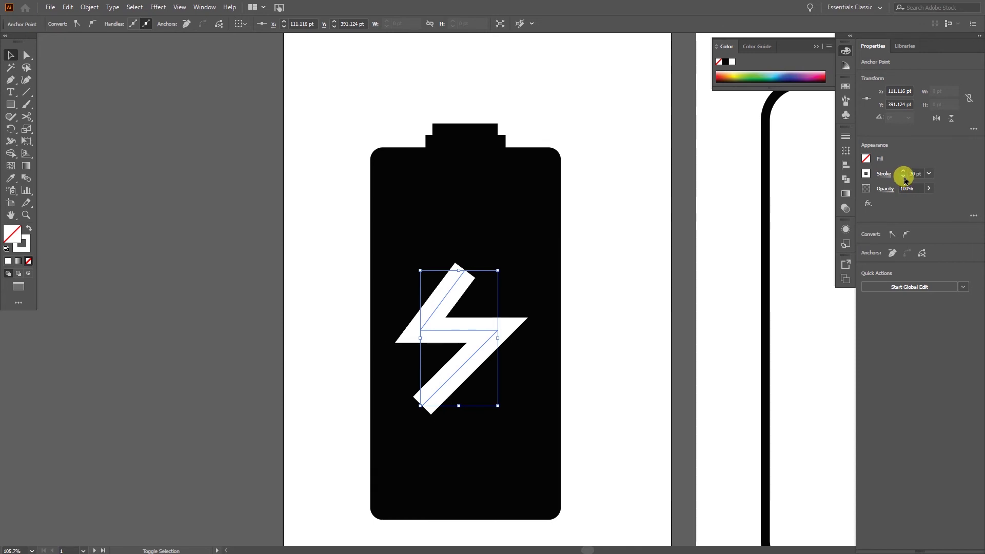
{"action": "left_click", "coordinate": [905, 178]}
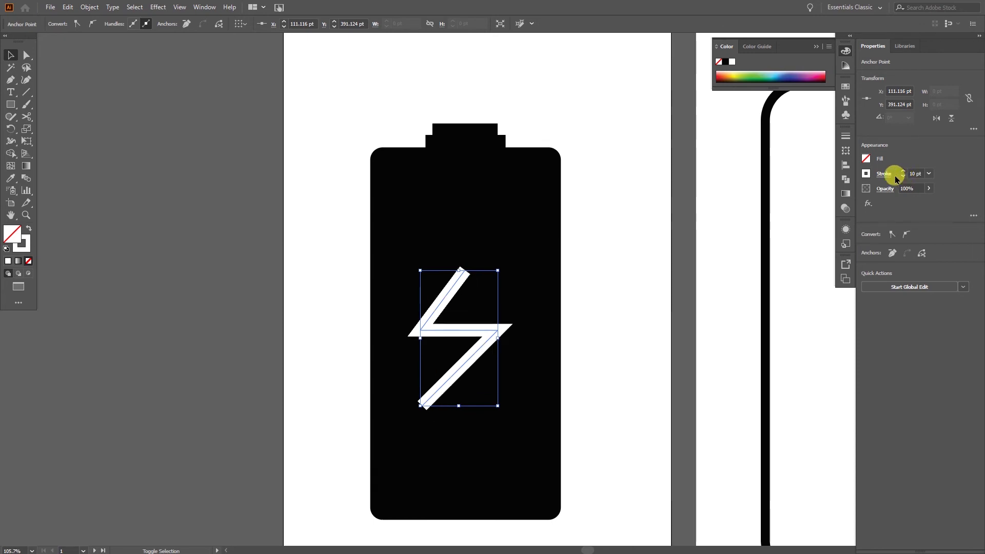
{"action": "left_click", "coordinate": [303, 52]}
Step: Apply the elliptical width profile, tapered at both ends, to the bolt's stroke and centre the bolt horizontally in the battery body
{"action": "left_click", "coordinate": [457, 330]}
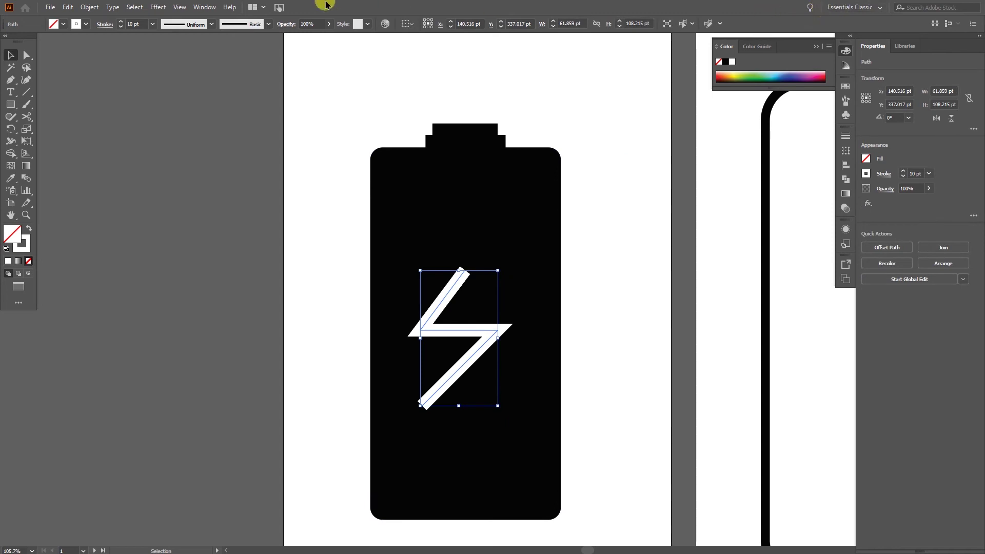
{"action": "left_click", "coordinate": [188, 23]}
{"action": "left_click", "coordinate": [192, 61]}
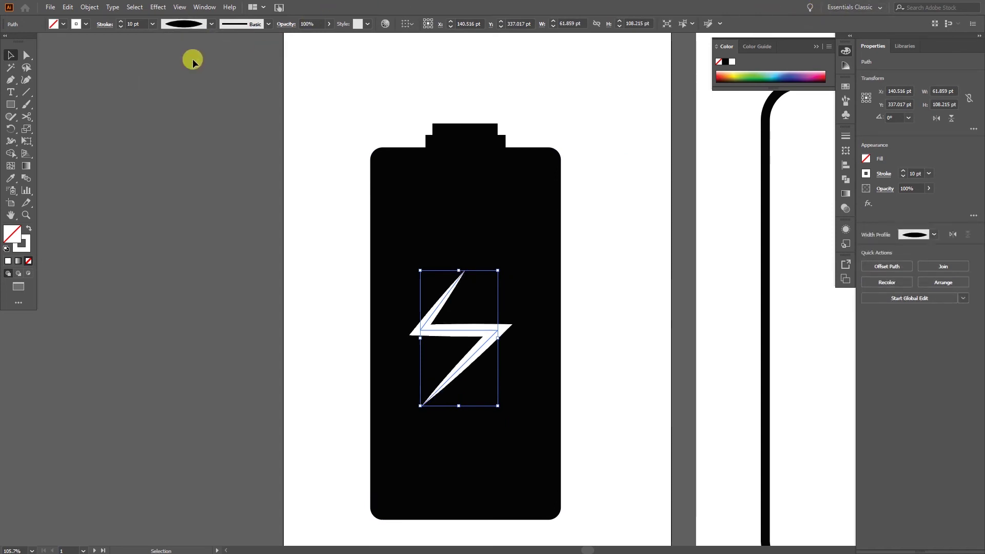
{"action": "left_click", "coordinate": [341, 279]}
{"action": "left_click", "coordinate": [491, 334]}
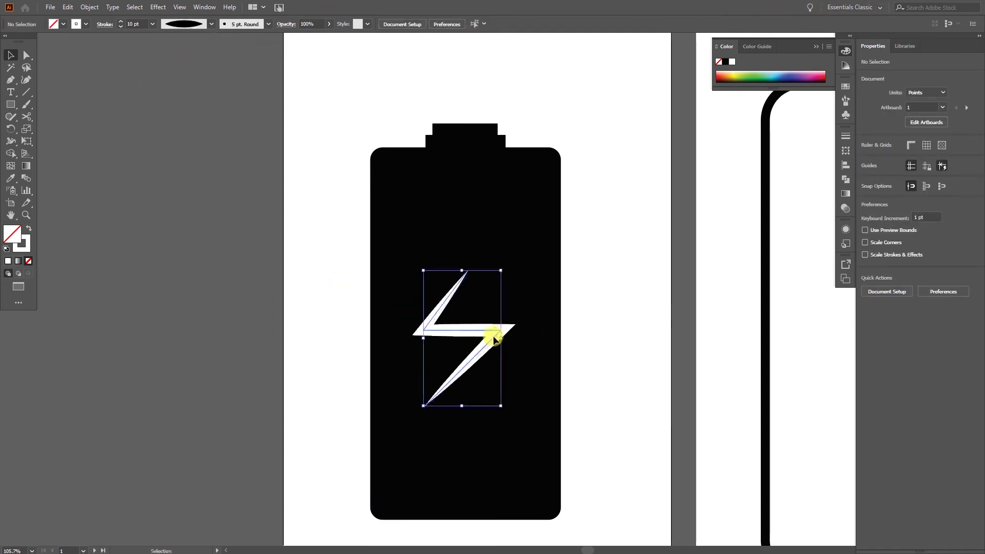
{"action": "left_click", "coordinate": [592, 312]}
{"action": "scroll", "coordinate": [593, 315], "scroll_direction": "down", "scroll_amount": 3}
{"action": "left_click_drag", "start_coordinate": [604, 317], "coordinate": [378, 318]}
{"action": "left_click_drag", "start_coordinate": [541, 314], "coordinate": [431, 318]}
{"action": "left_click_drag", "start_coordinate": [589, 351], "coordinate": [519, 350]}
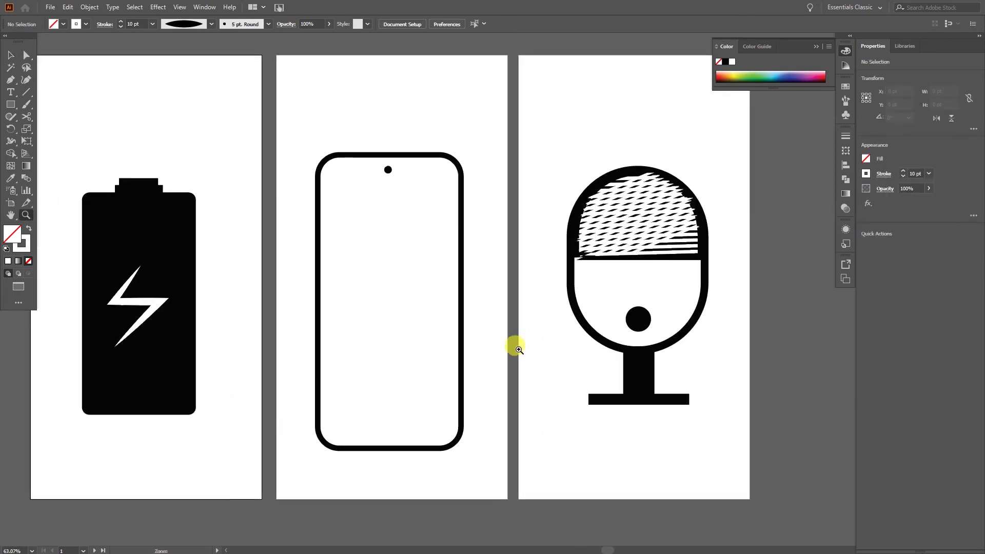